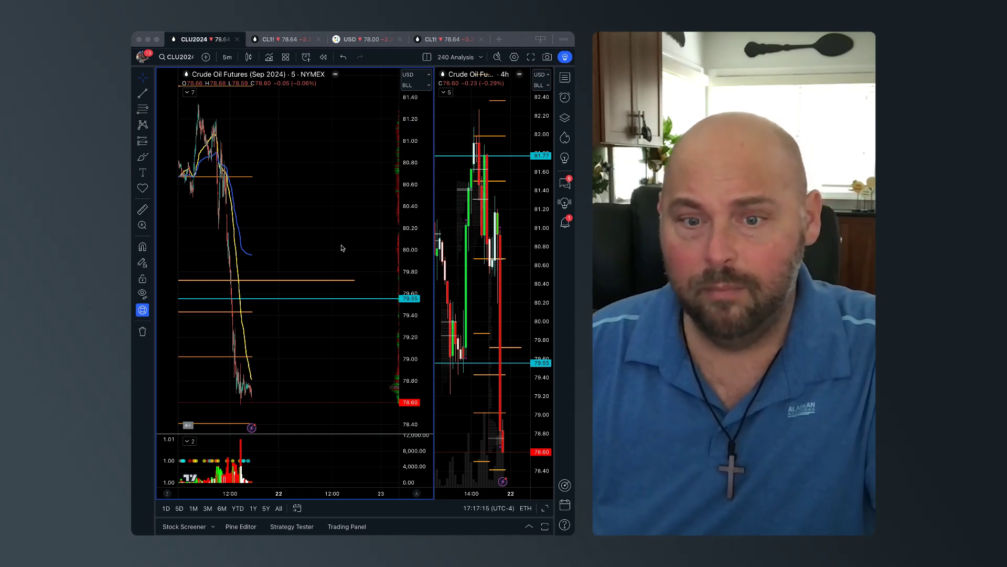
Examine the crude oil 5-minute chart's price action around the horizontal levels over the previous sessions.
scroll(310, 241, "down", 5)
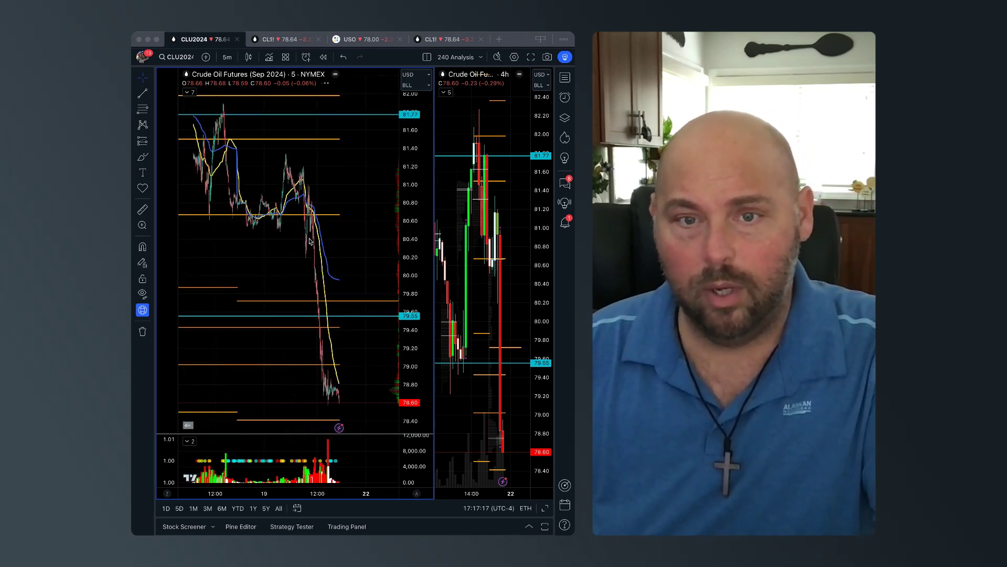
scroll(310, 241, "up", 5)
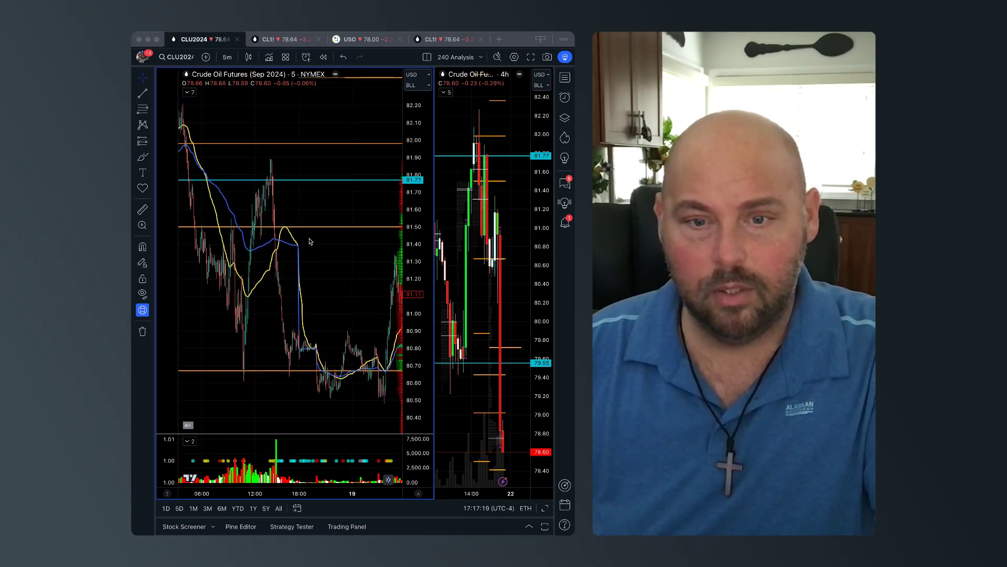
scroll(310, 242, "down", 3)
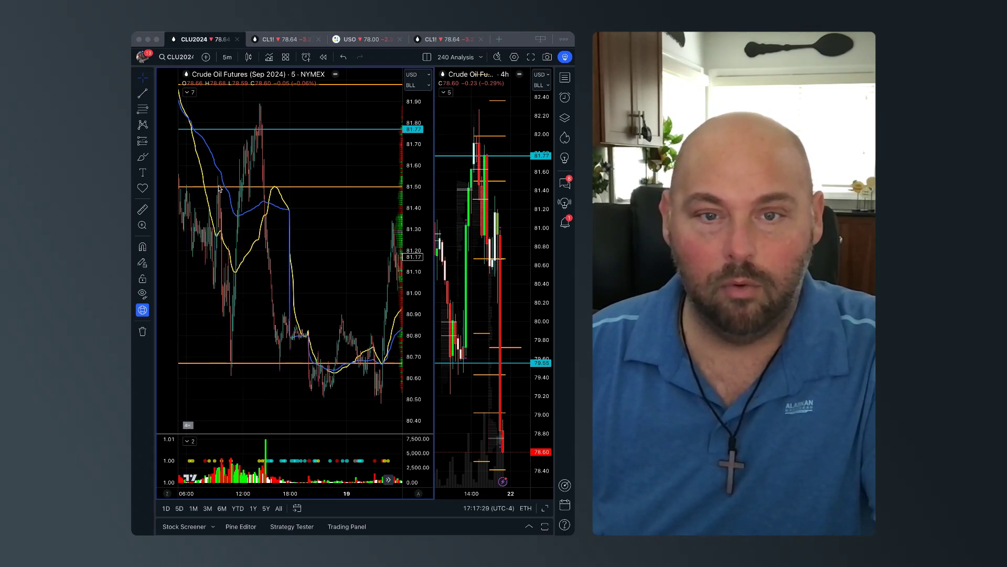
scroll(219, 188, "left", 3)
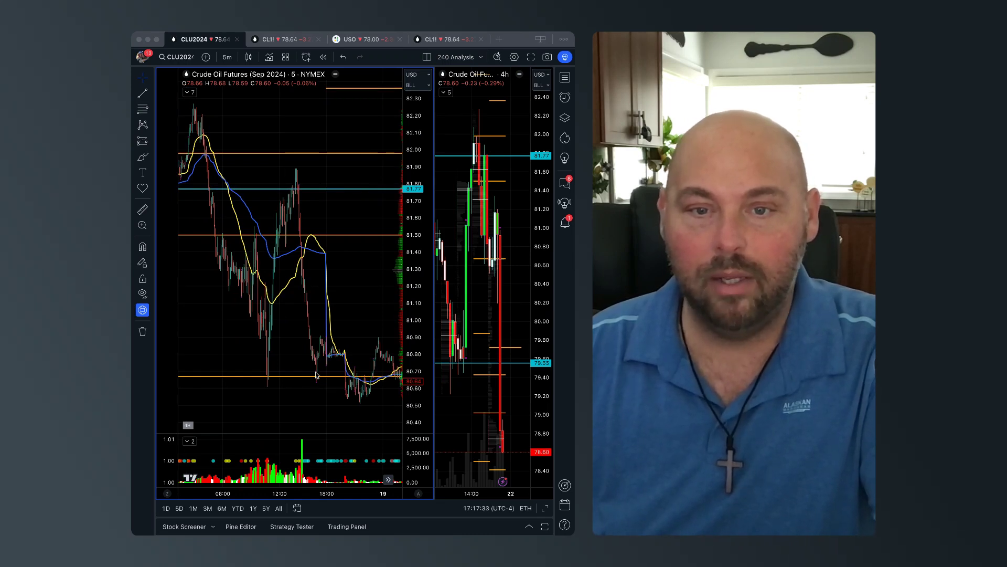
scroll(315, 378, "left", 10)
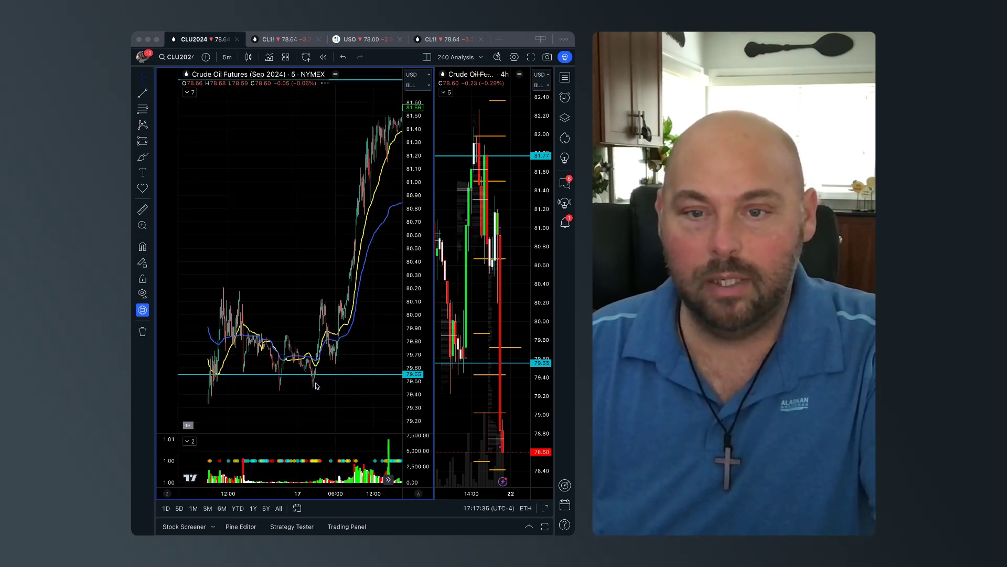
scroll(316, 386, "right", 10)
scroll(315, 386, "up", 5)
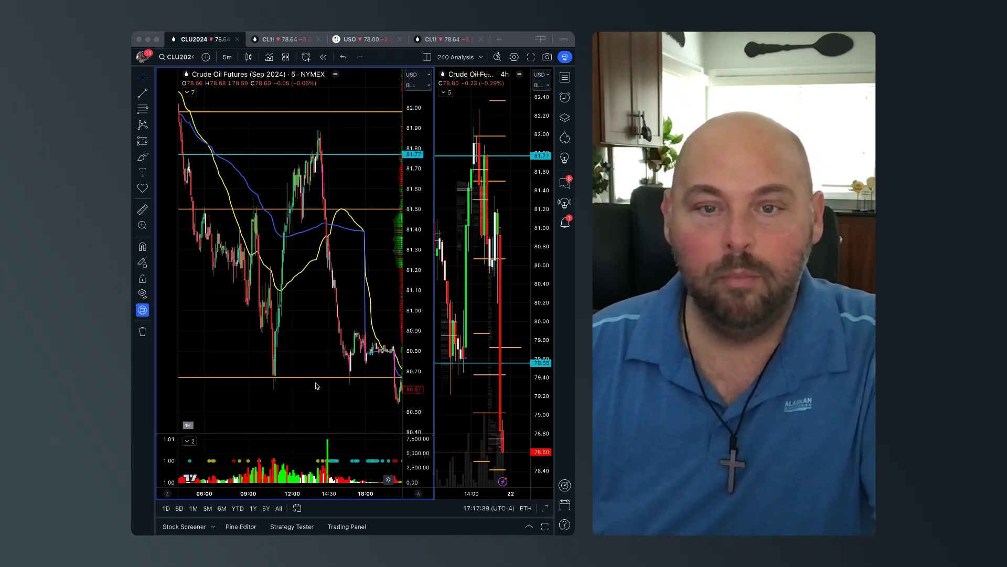
scroll(316, 386, "right", 2)
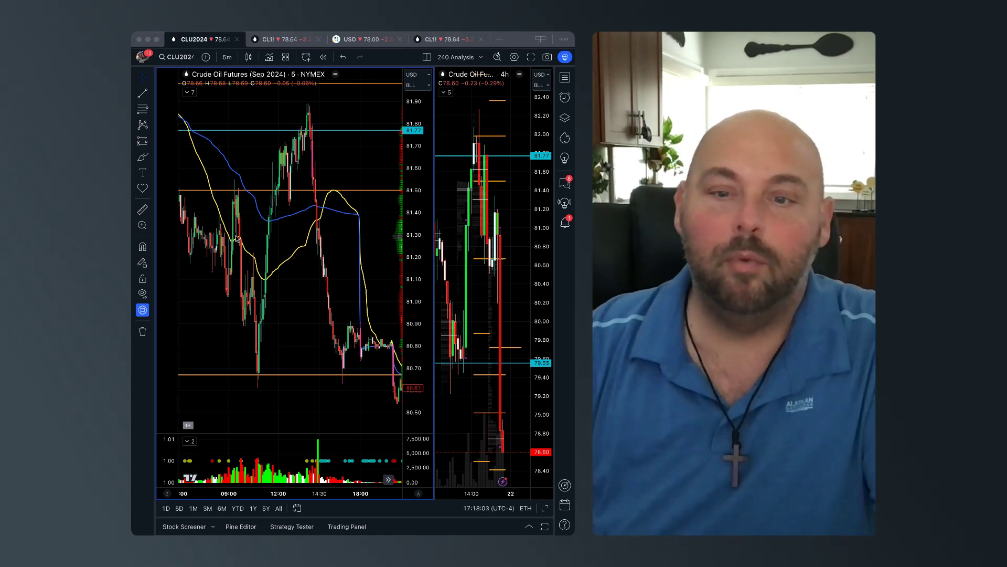
Clone the horizontal orange trend line at 79.72 that extends past the latest candles on the 5-minute chart.
right_click(291, 327)
left_click(326, 279)
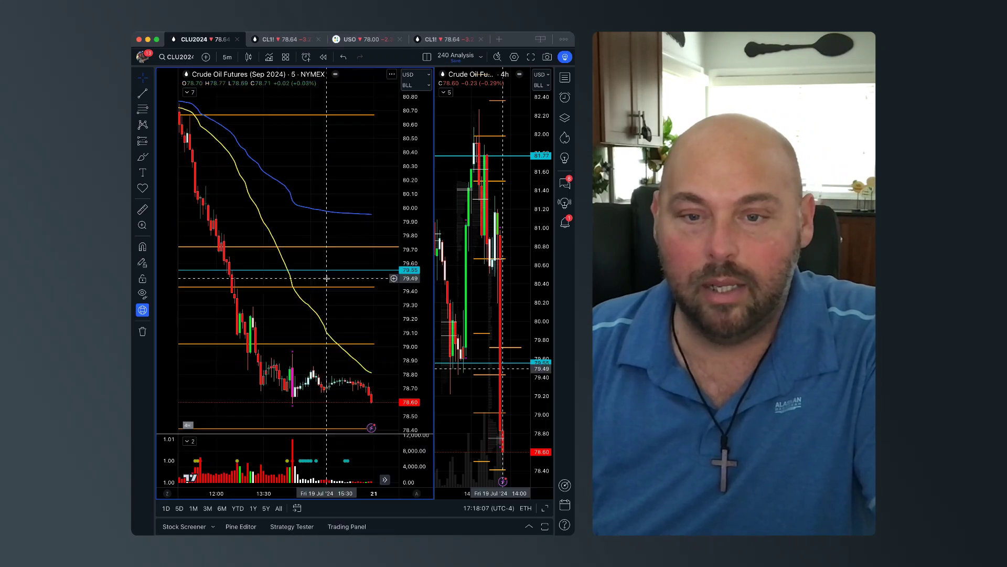
scroll(298, 354, "right", 15)
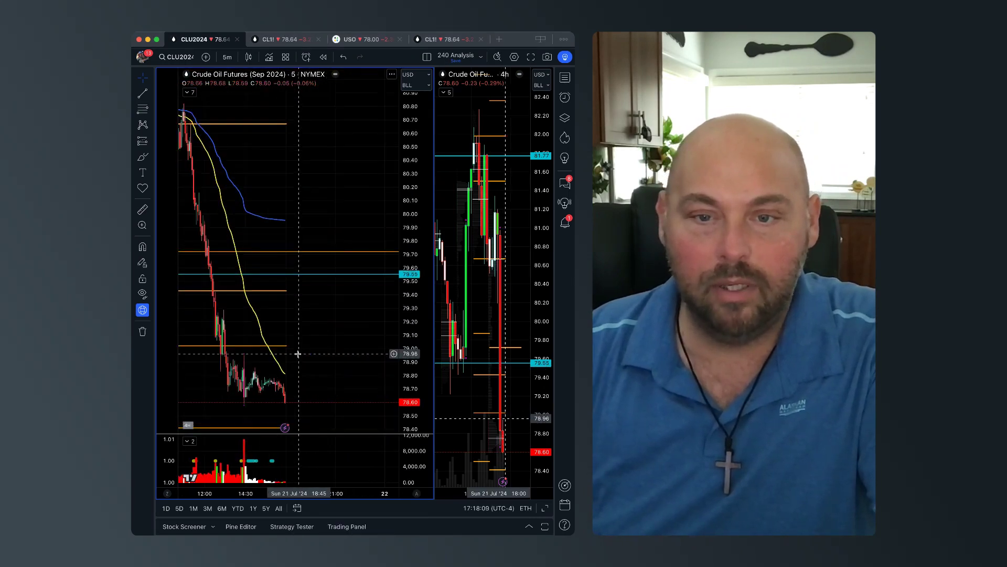
scroll(297, 354, "left", 10)
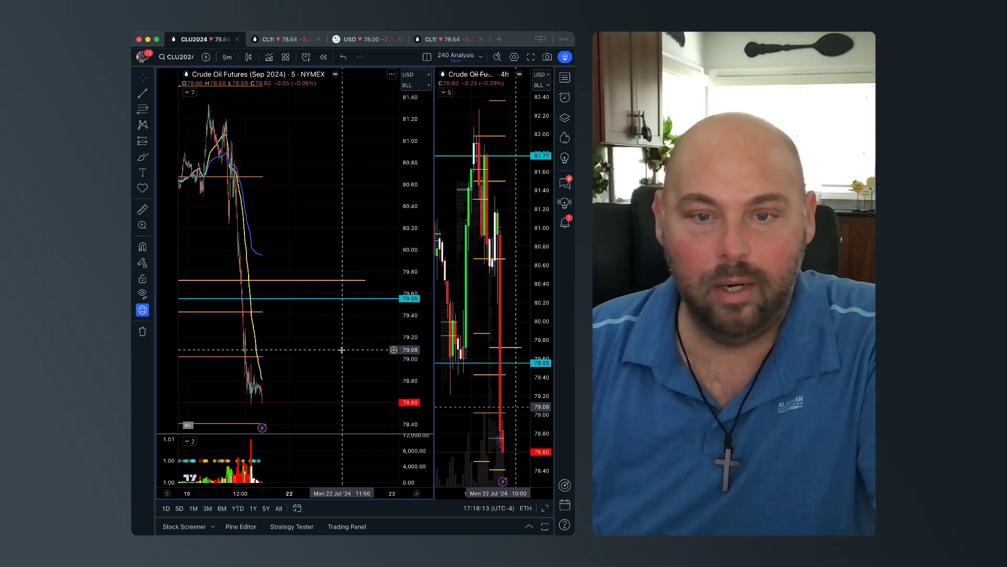
left_click(320, 281)
right_click(320, 284)
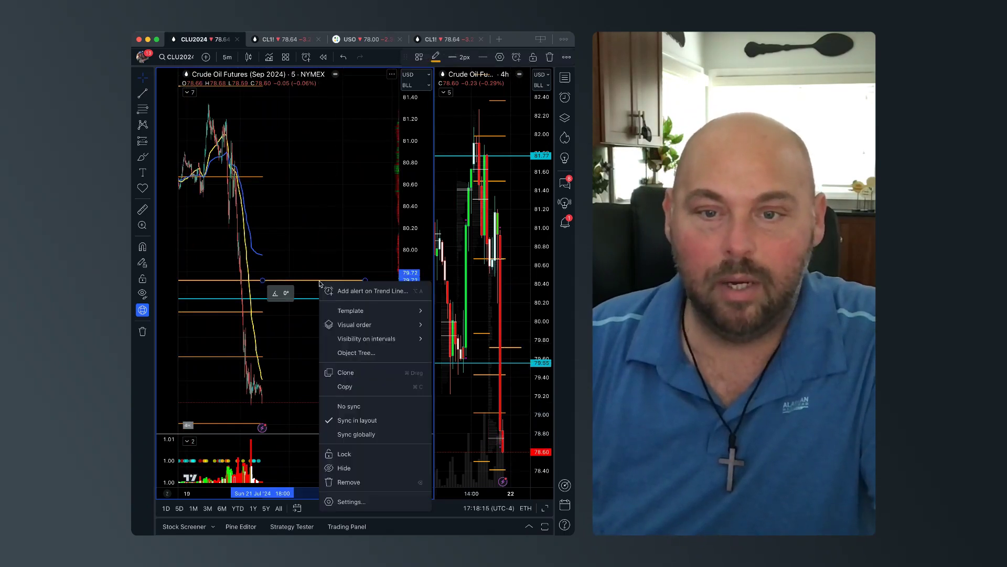
left_click(361, 372)
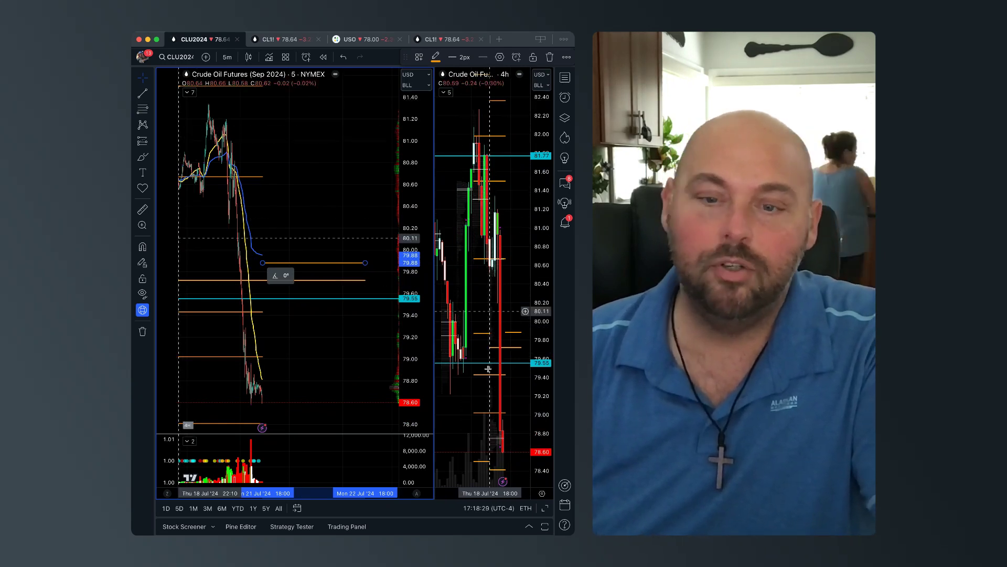
Set both price coordinates of the cloned trend line to 86.91, keeping it horizontal.
left_click(475, 461)
left_click(490, 461)
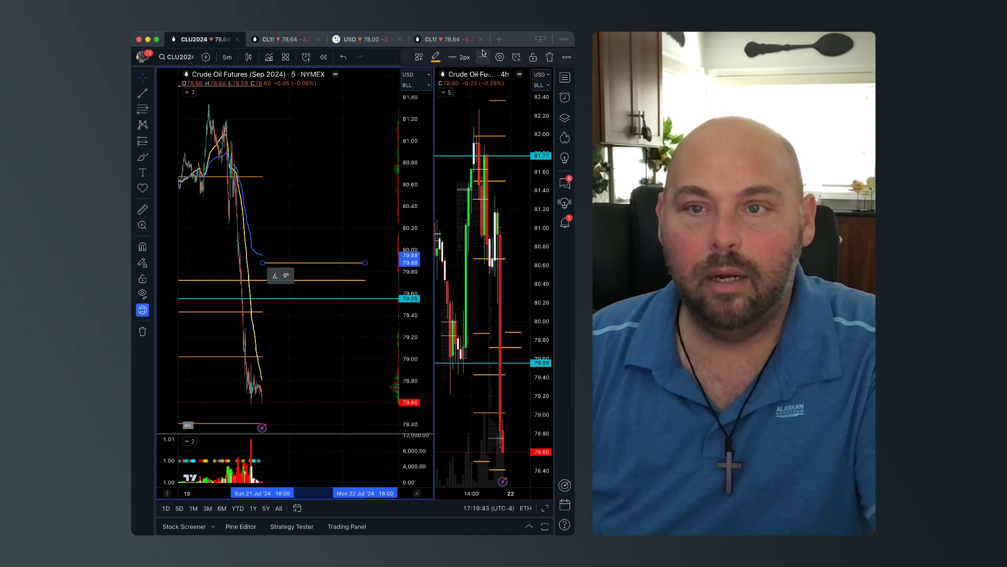
left_click(499, 57)
type("86.91")
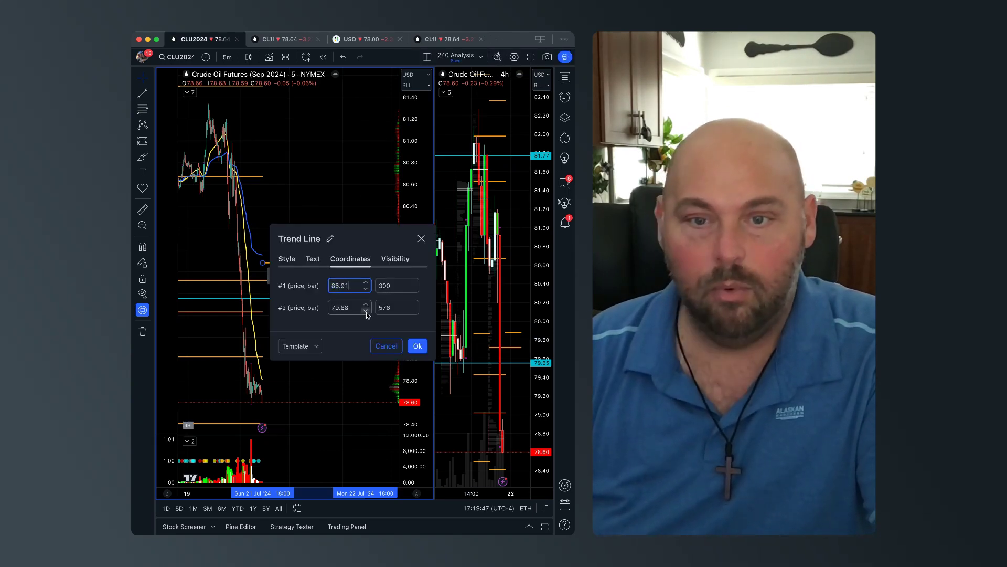
double_click(354, 305)
type("86.91")
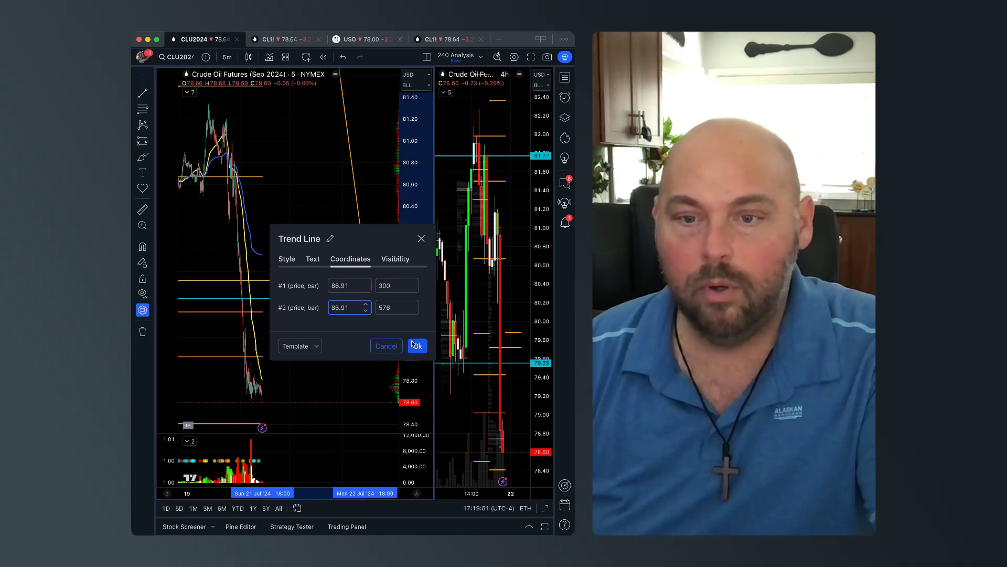
left_click(416, 346)
Clone the 79.72 trend line again and set both price coordinates of the copy to 86.18.
left_click_drag(319, 294, 316, 284)
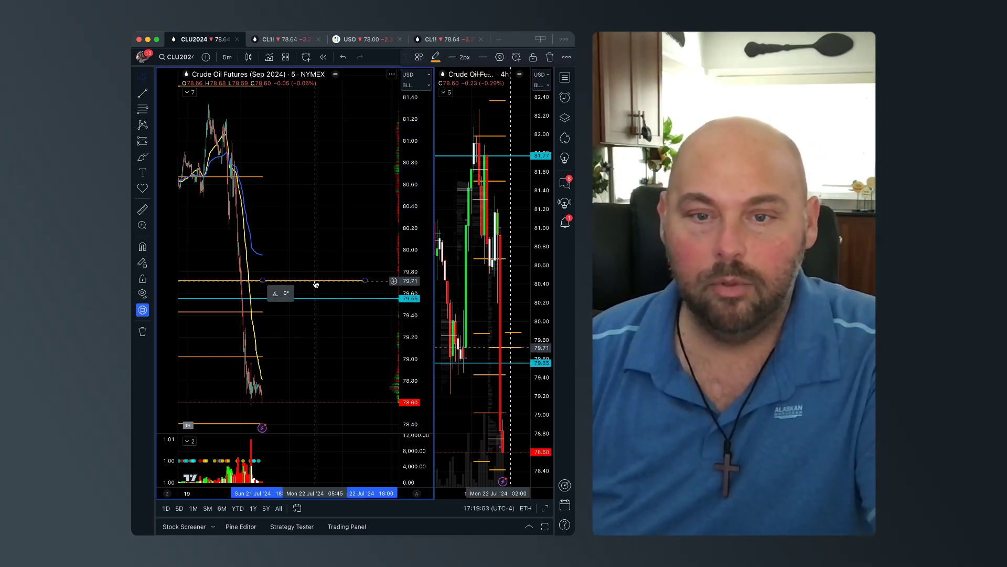
right_click(316, 284)
left_click(368, 371)
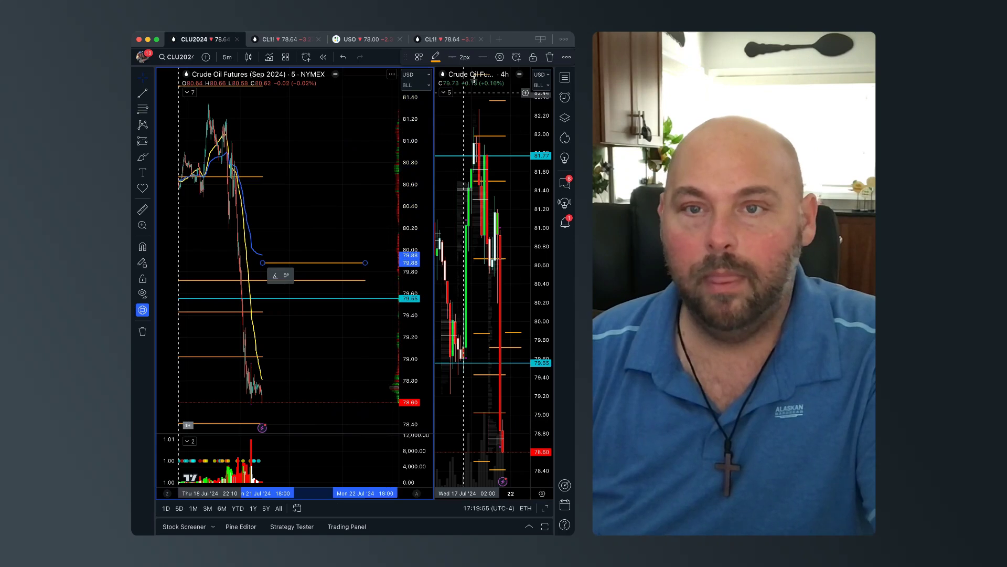
left_click(498, 57)
type(".1")
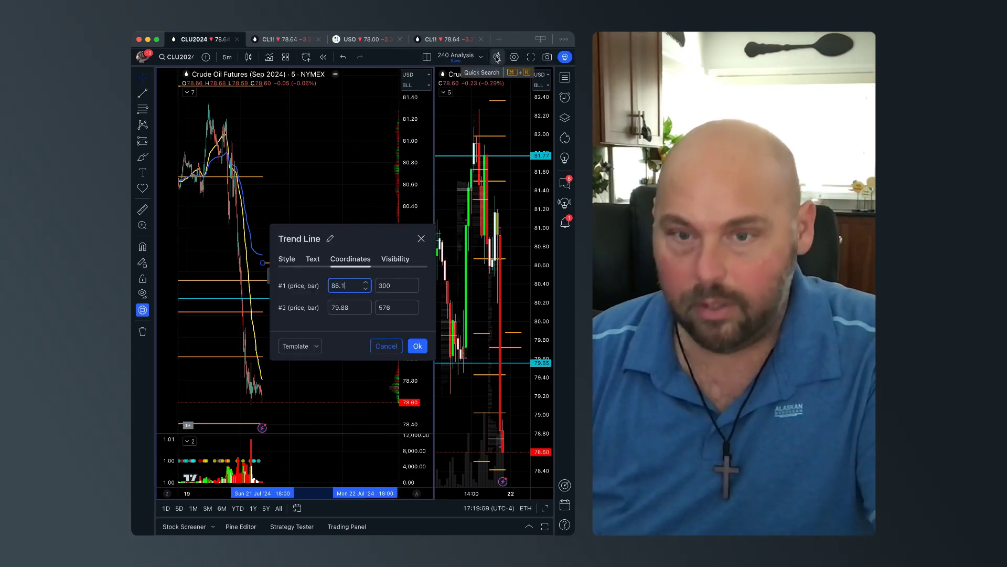
type("8")
left_click(355, 308)
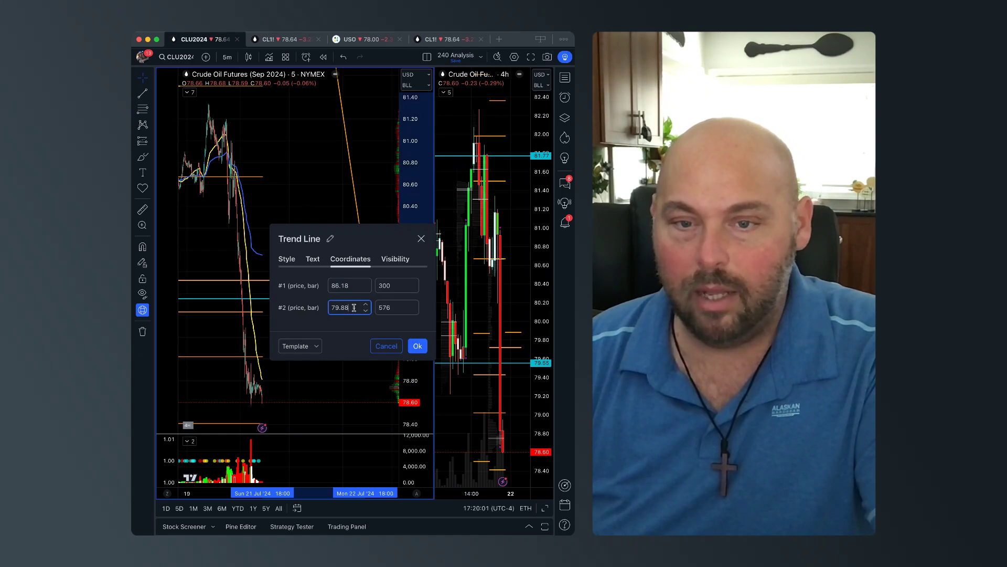
type("86.18")
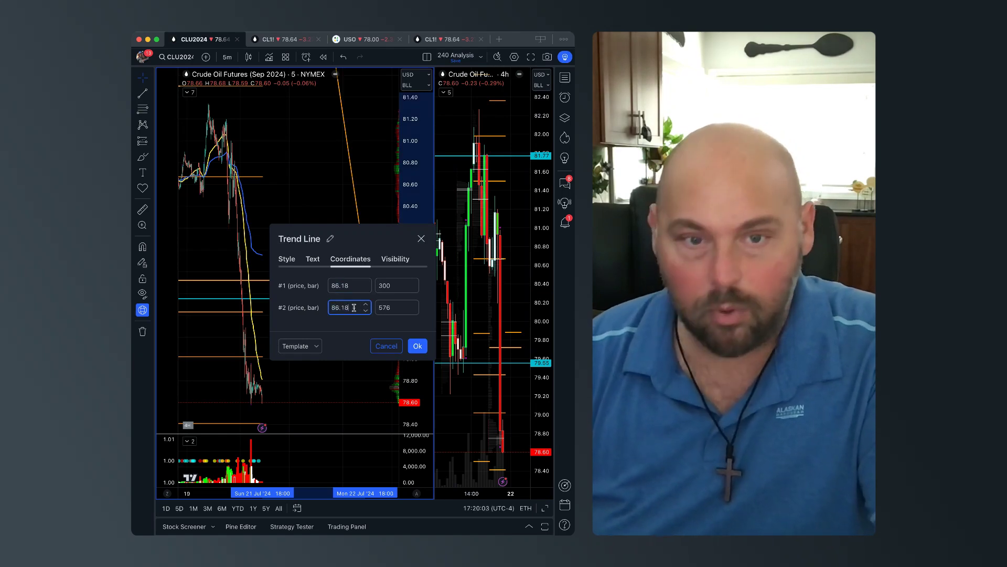
left_click(420, 346)
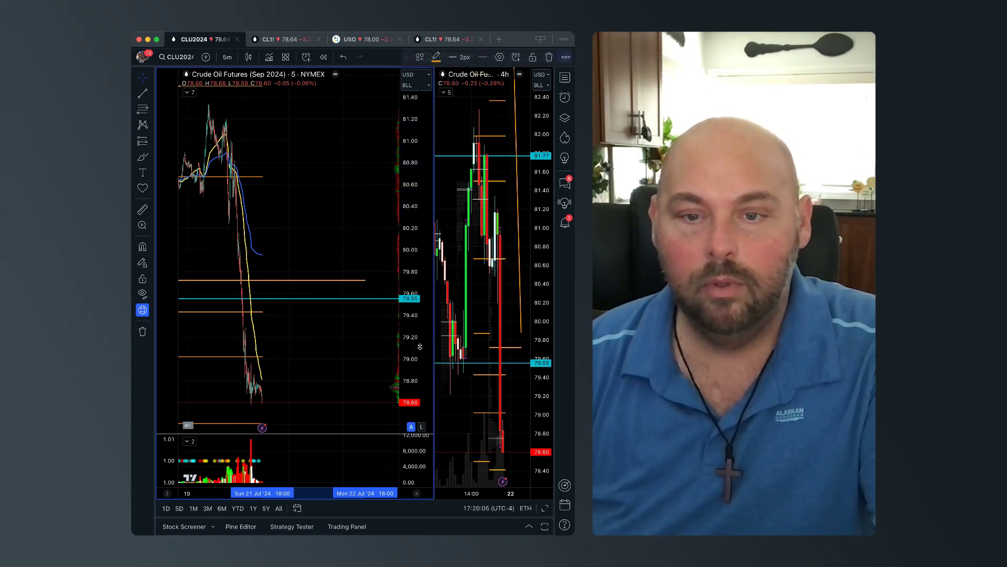
Make another copy of the 79.72 trend line with both price coordinates set to 85.24.
left_click(306, 281)
right_click(306, 283)
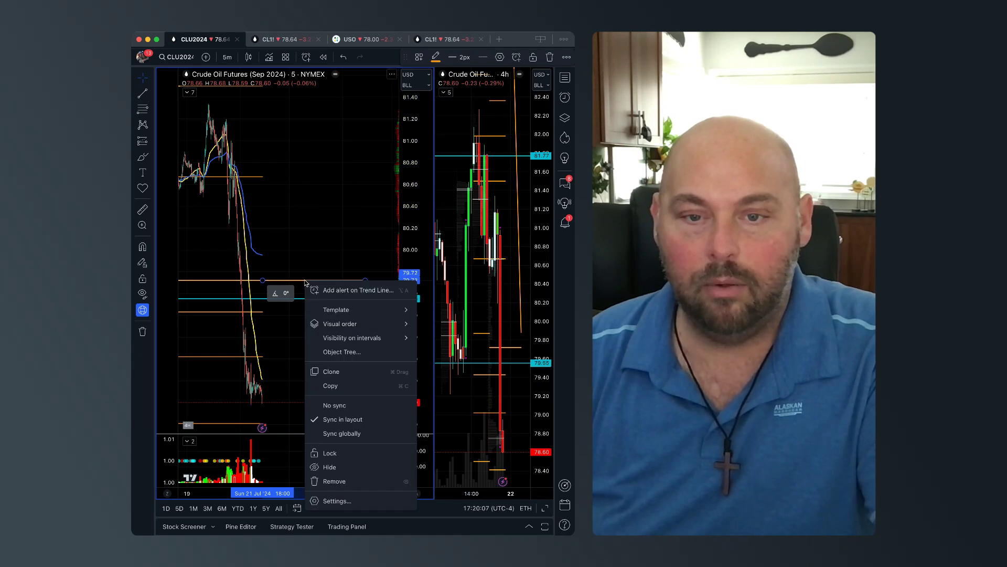
left_click(341, 372)
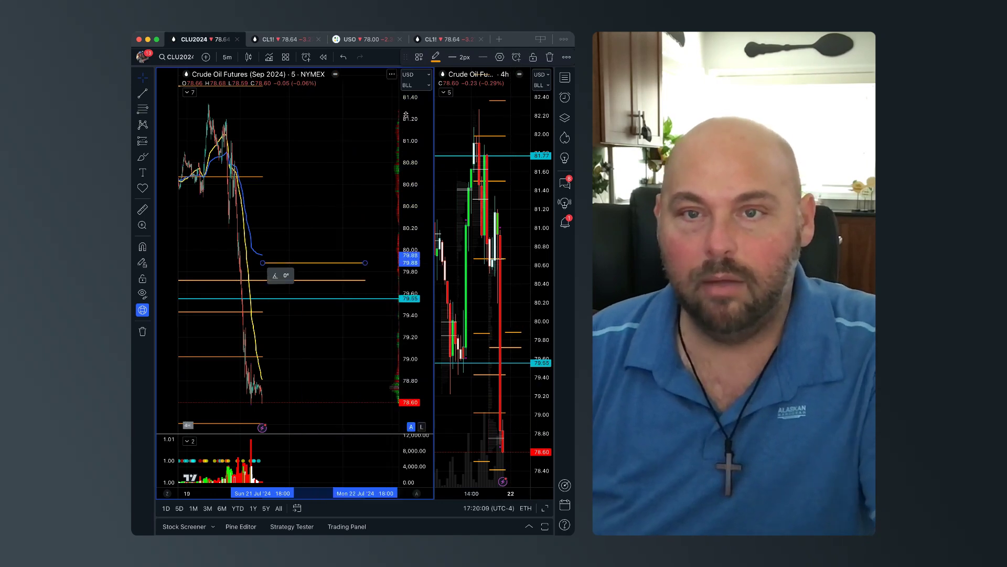
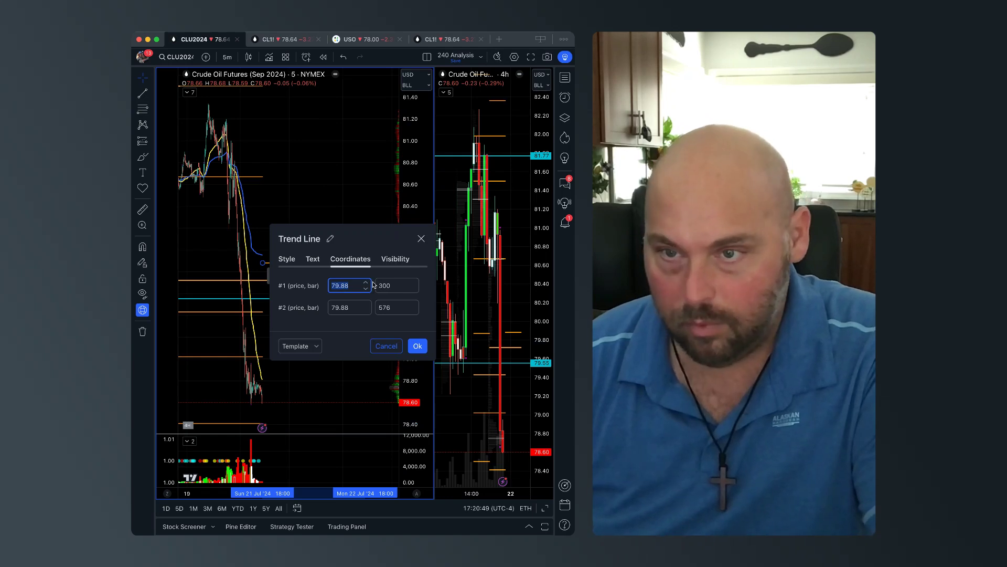
type("85.24")
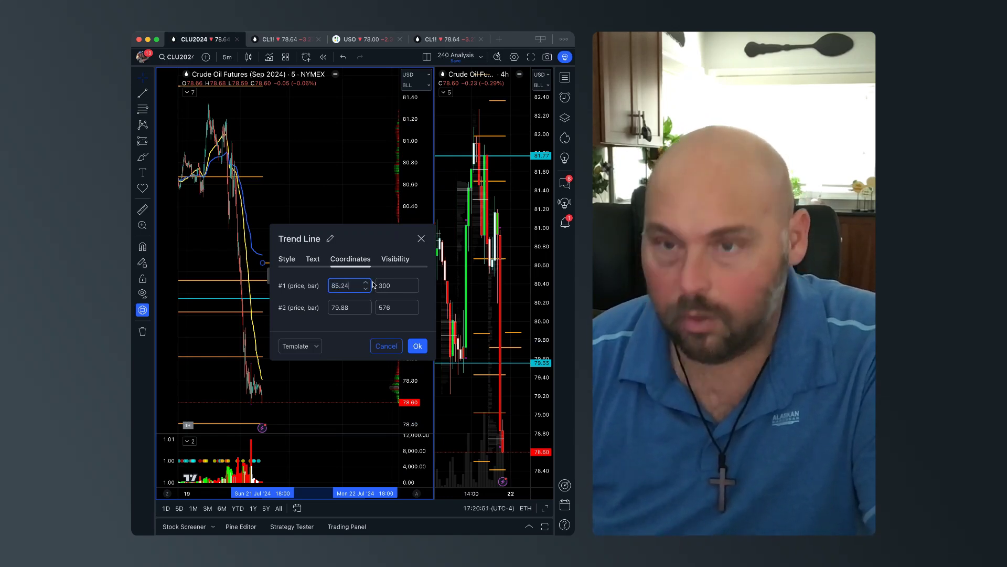
double_click(348, 308)
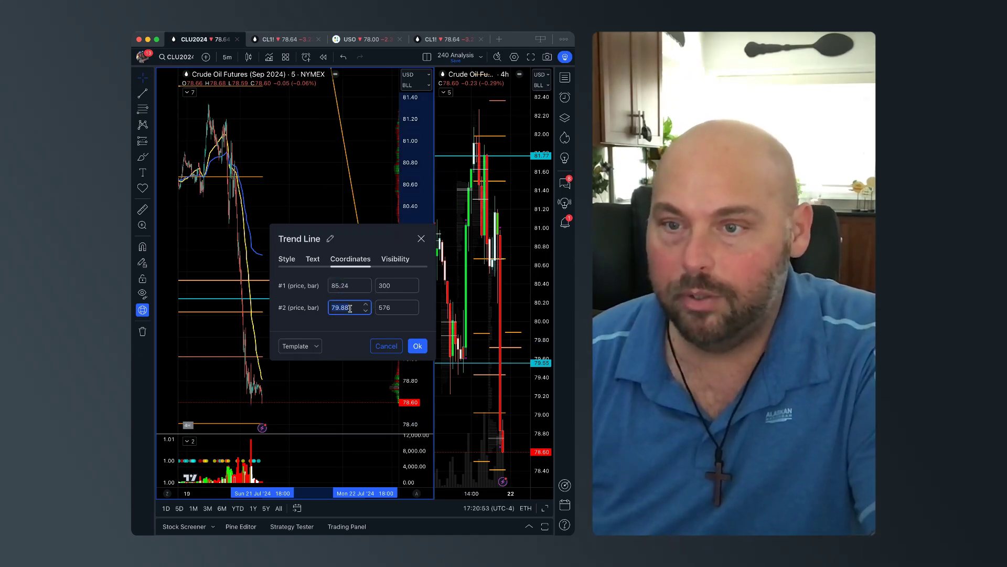
type("85.24")
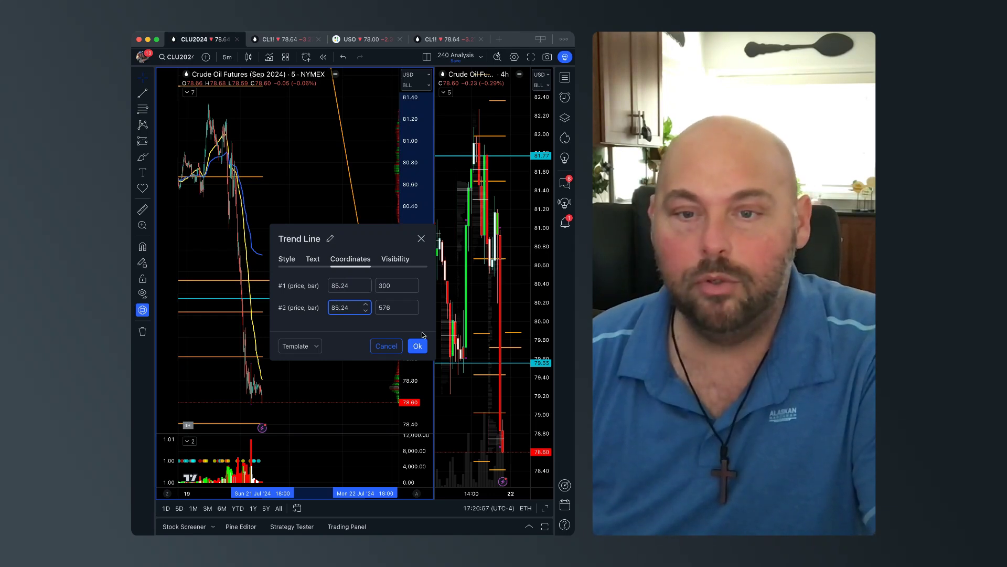
left_click(417, 346)
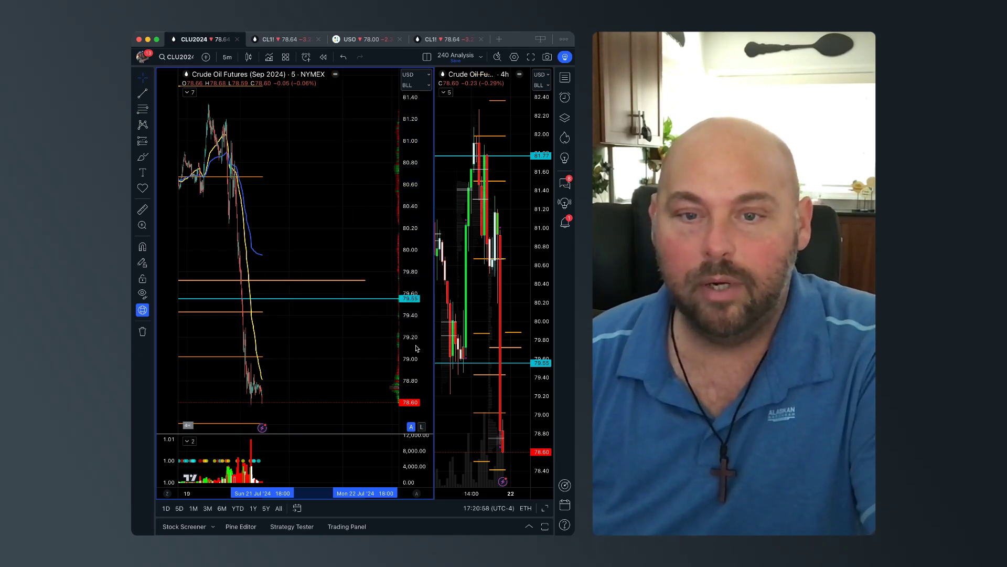
Add one more clone of the 79.72 trend line and set both of its price coordinates to 84.35.
left_click(320, 280)
right_click(320, 282)
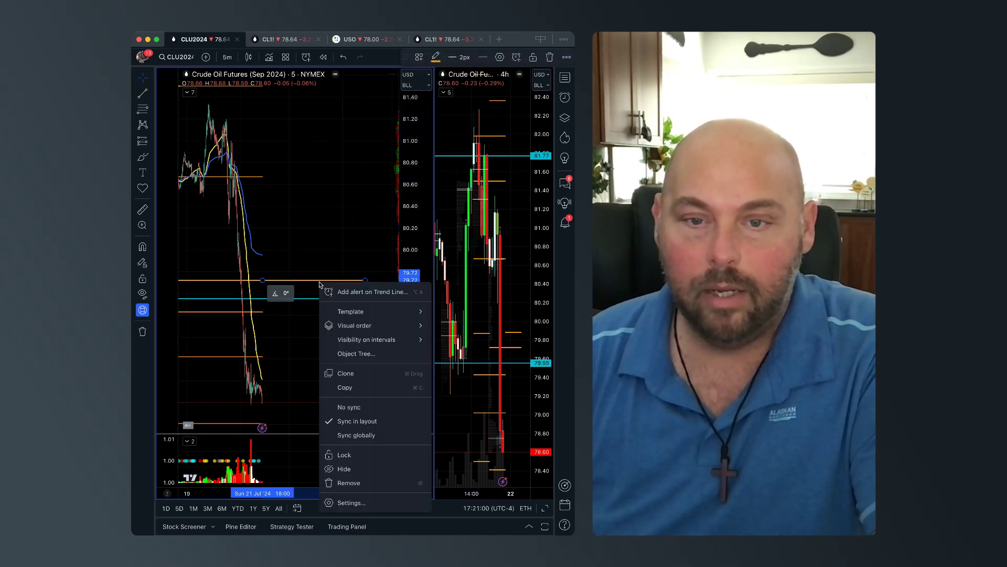
left_click(346, 373)
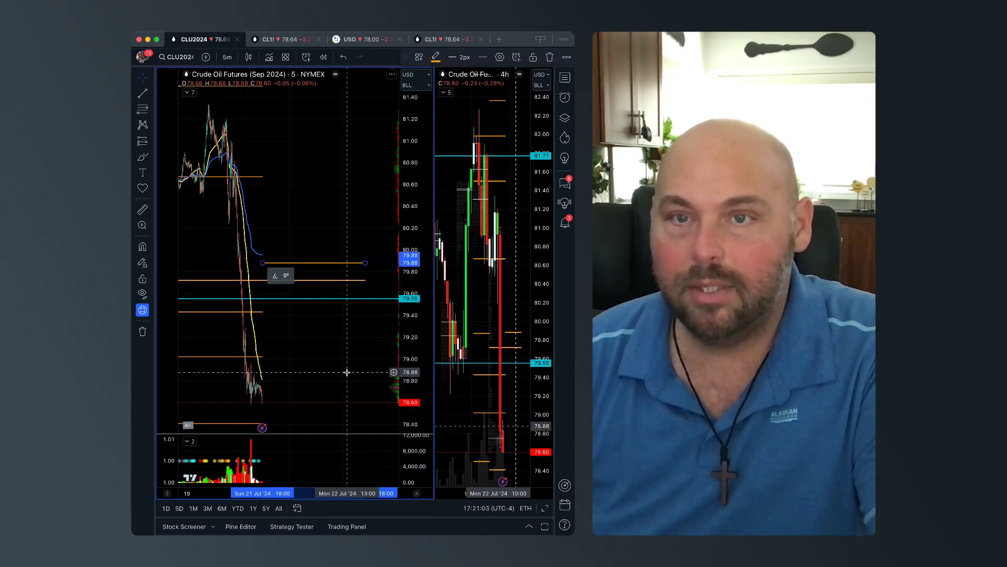
left_click(498, 59)
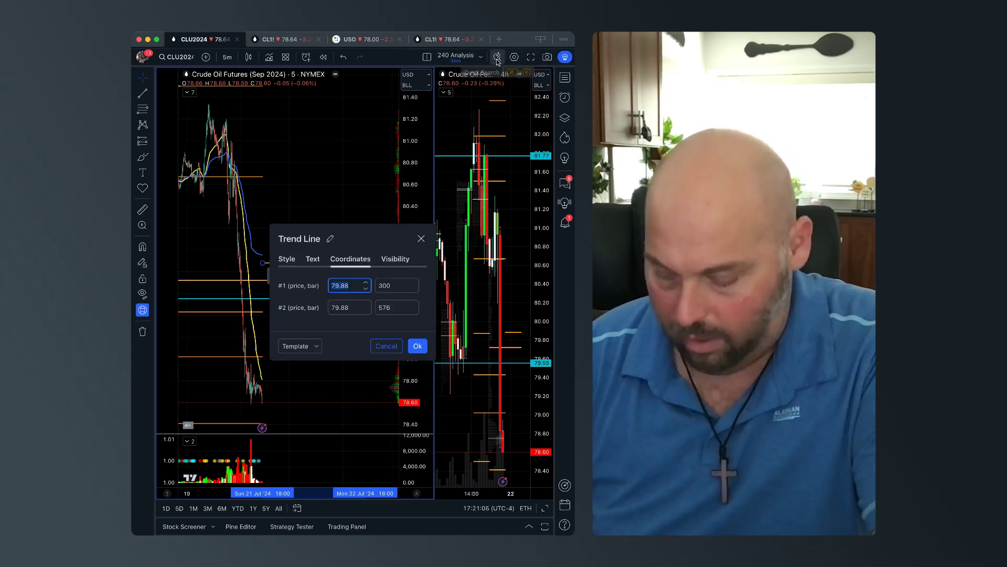
type("84.35")
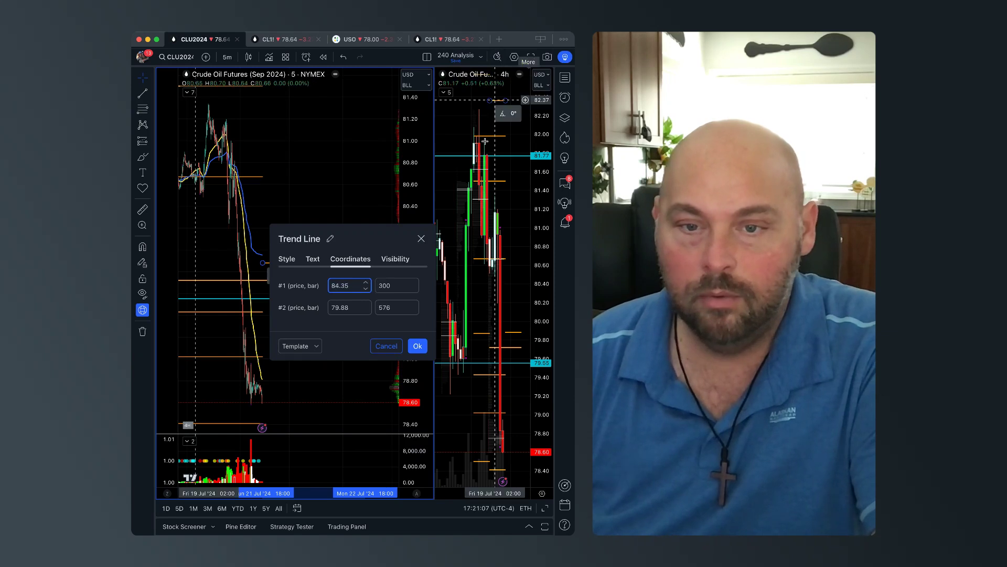
left_click(349, 308)
double_click(349, 308)
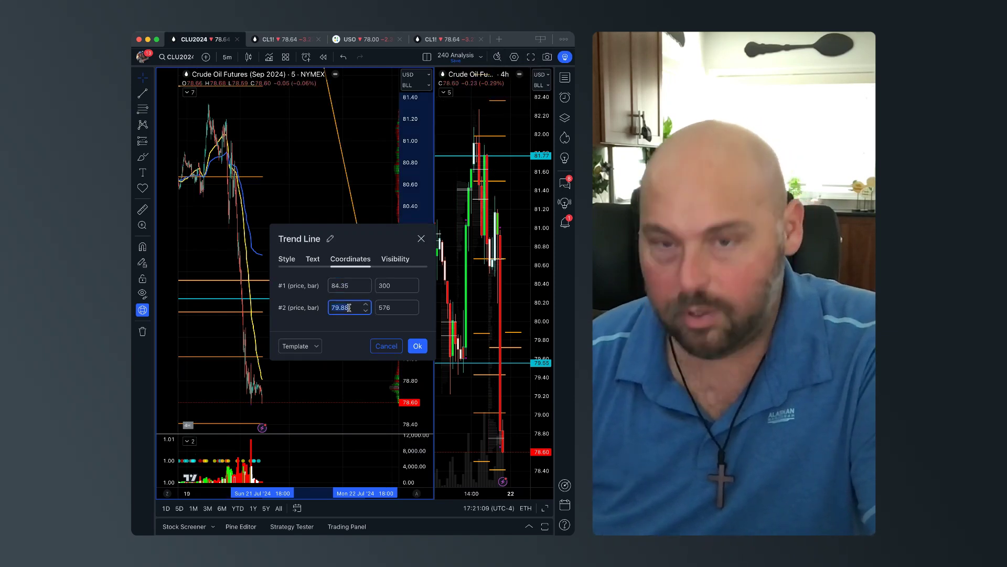
type("84.35")
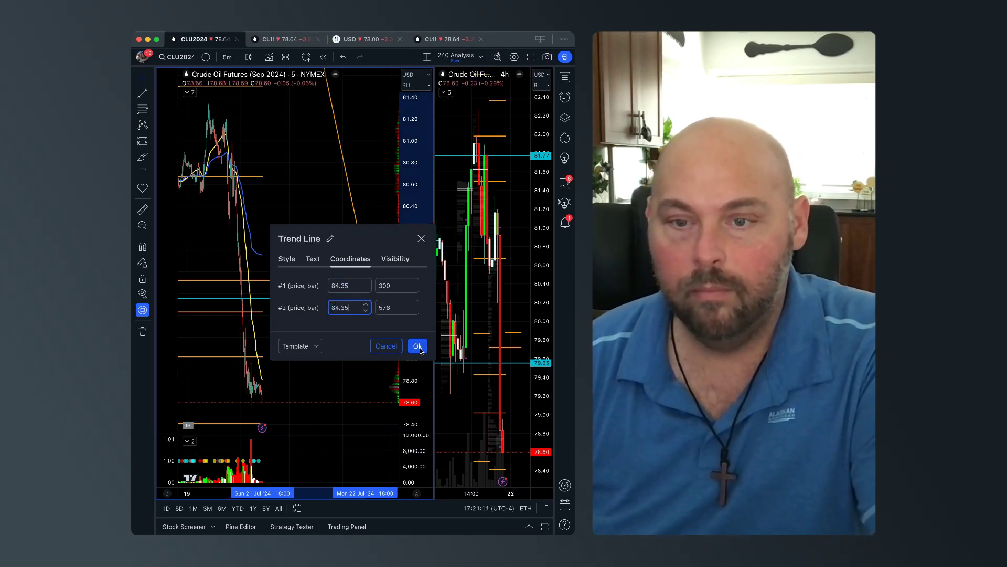
left_click(418, 346)
Clone the 79.72 trend line and set both price coordinates of the copy to 83.21.
right_click(328, 283)
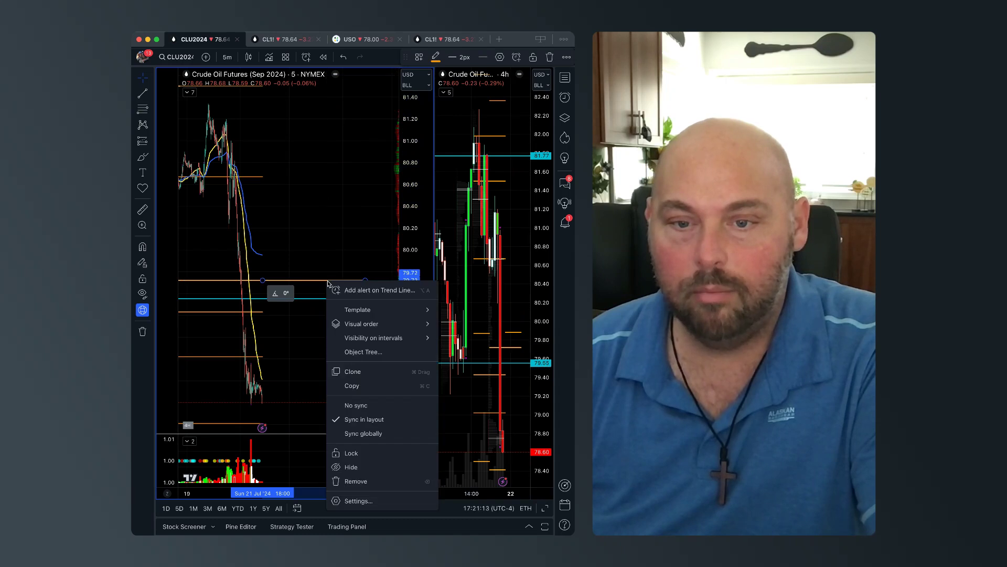
left_click(367, 371)
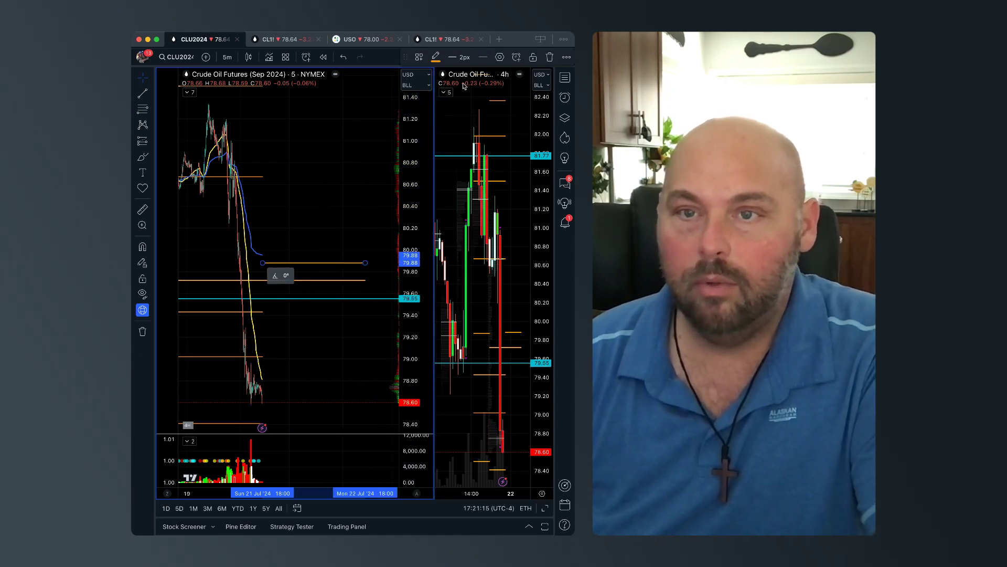
left_click(496, 59)
type("8")
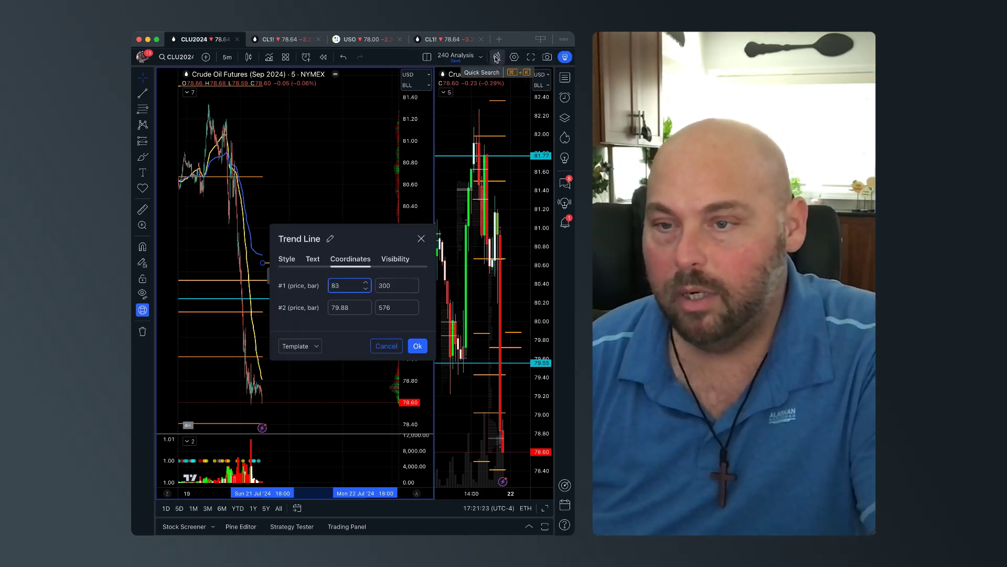
type("3")
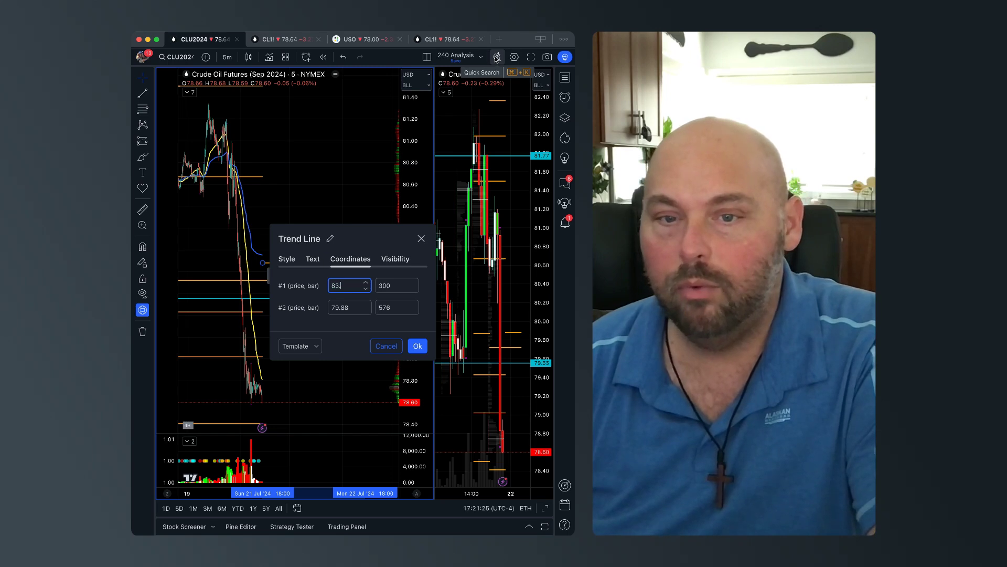
type(".21")
left_click(353, 309)
type("83")
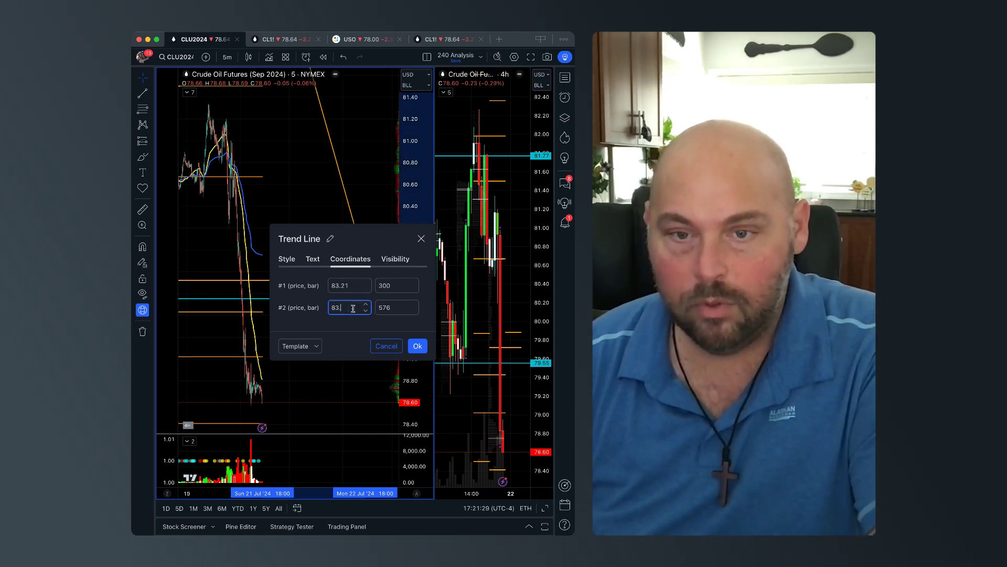
type(".21")
left_click(420, 344)
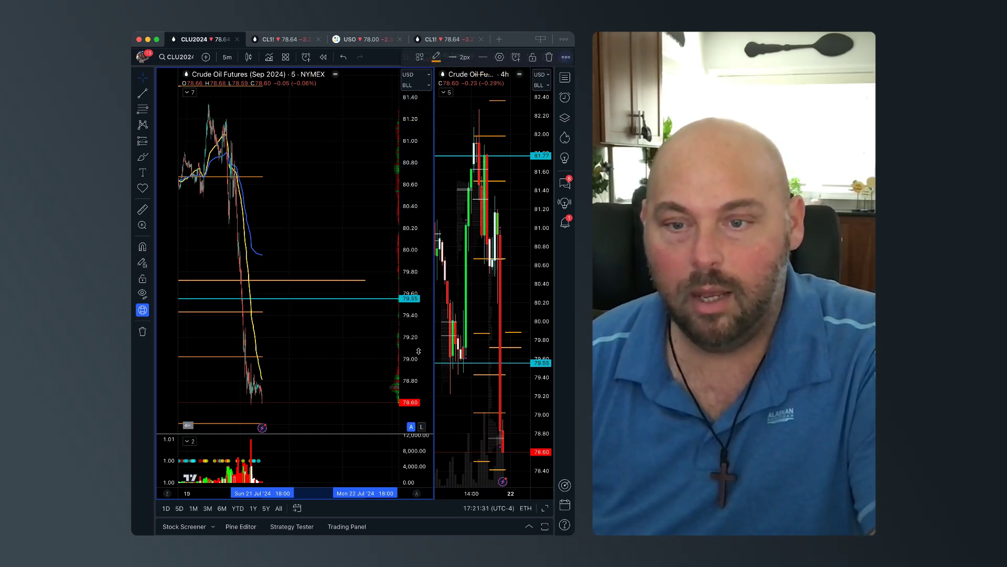
Make another clone of the 79.72 trend line with both price coordinates set to 82.96.
right_click(308, 280)
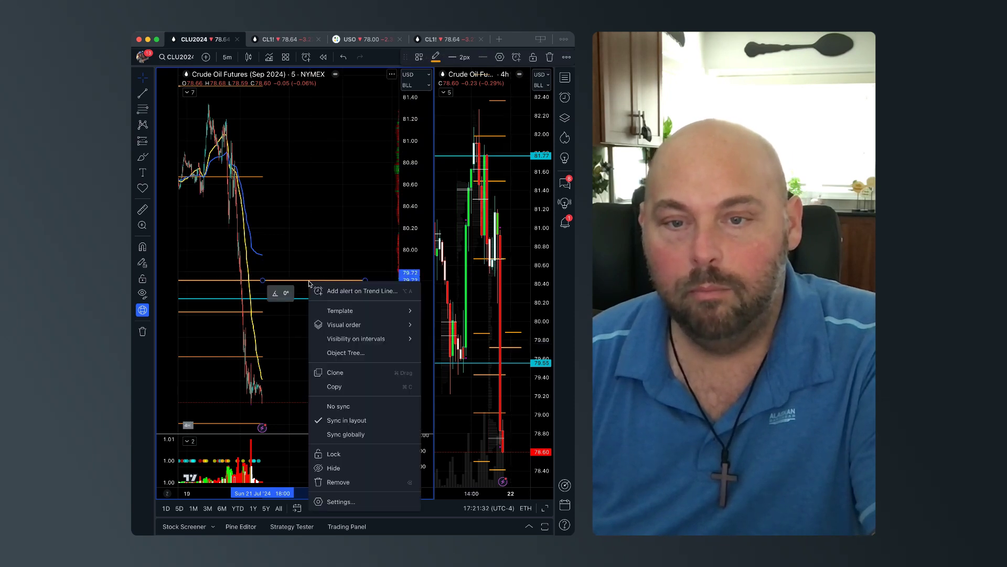
left_click(340, 374)
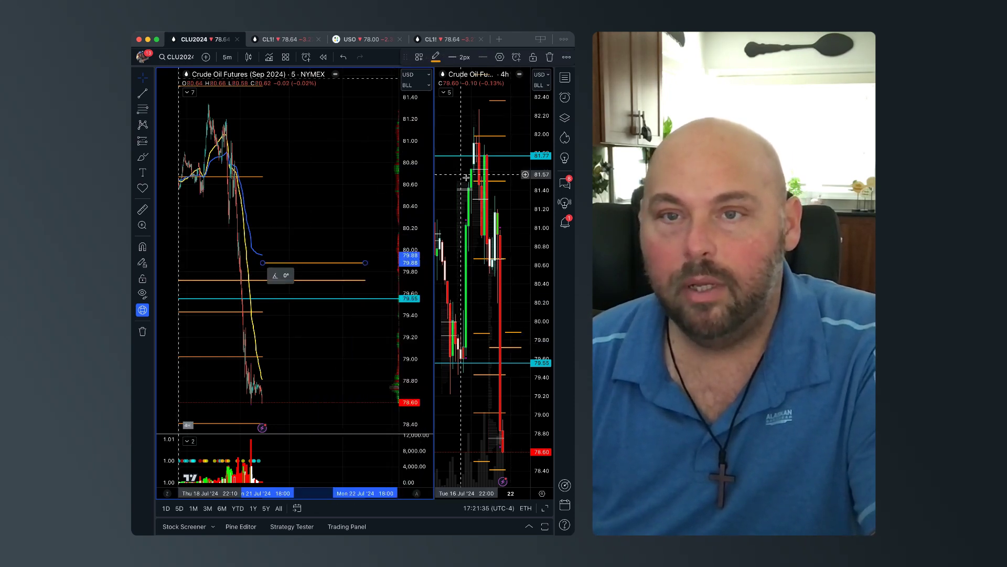
left_click(499, 57)
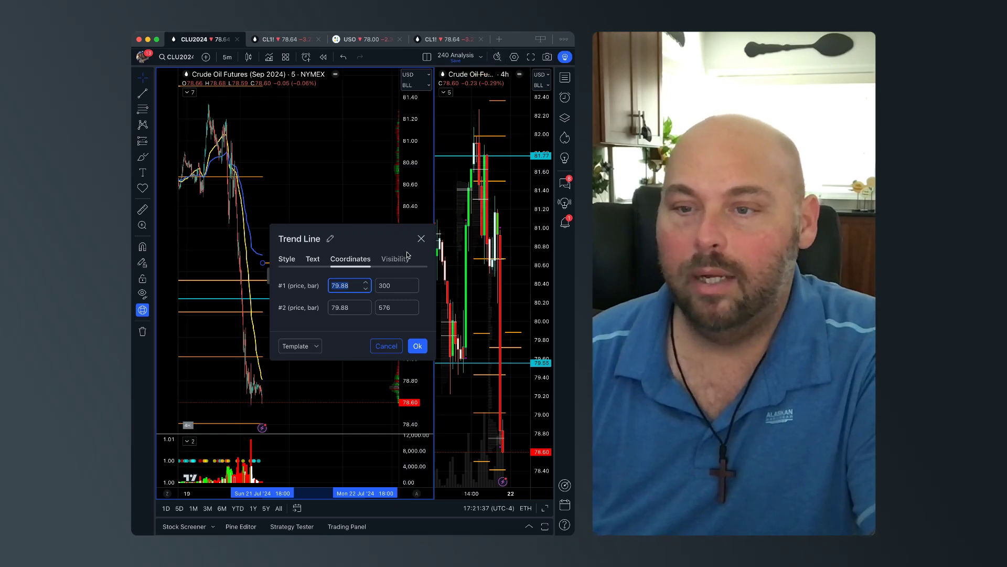
type("82.96")
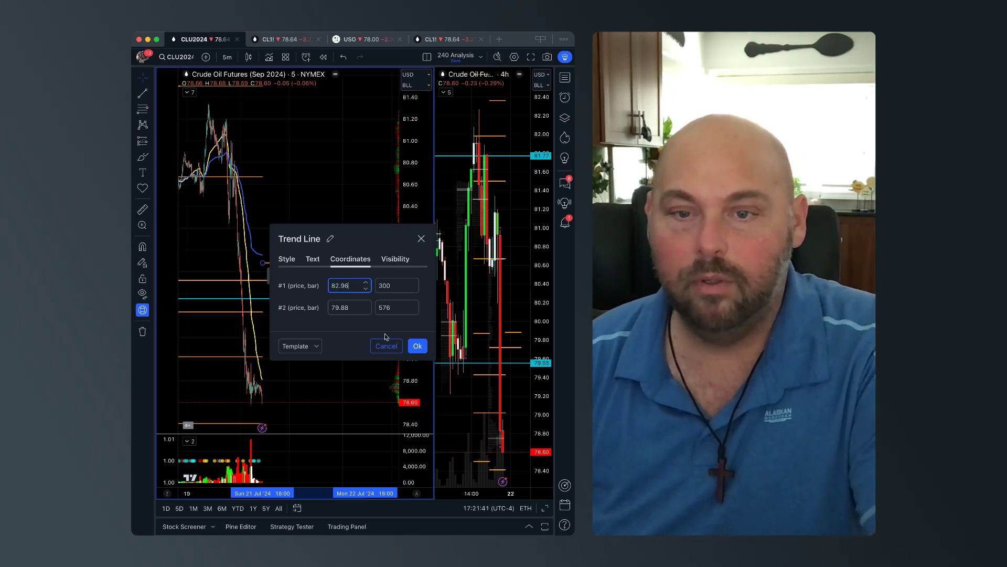
left_click(352, 310)
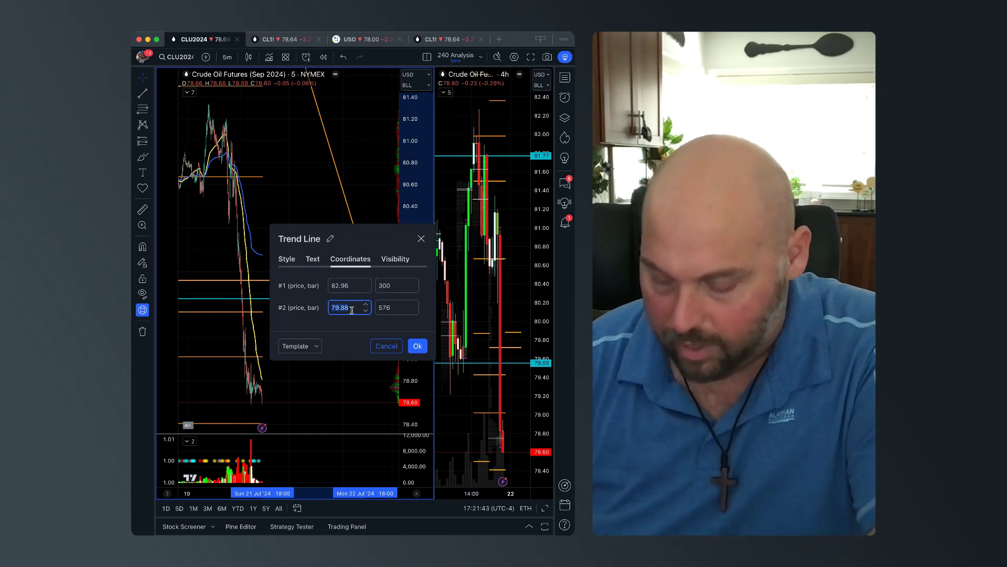
type("82.96")
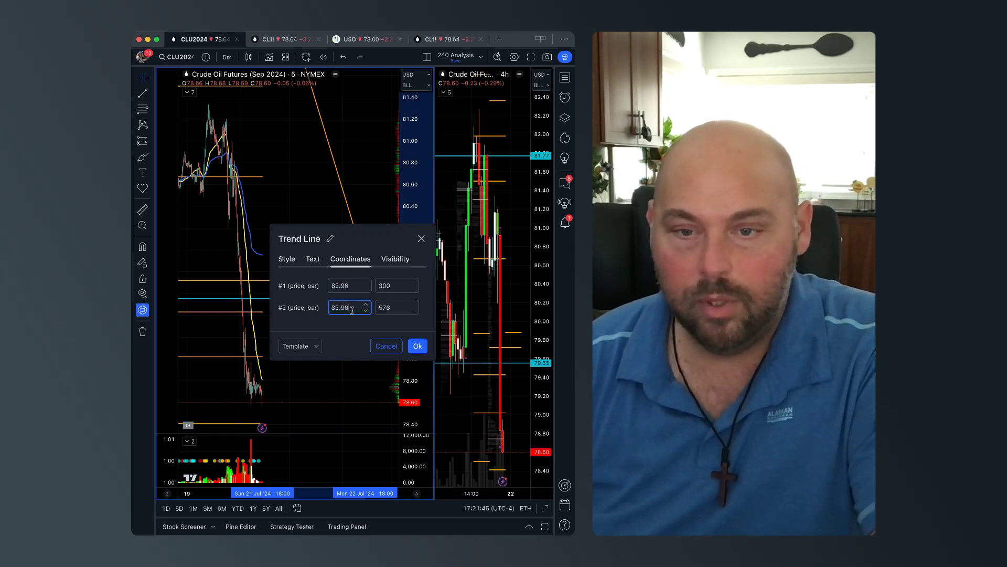
left_click(417, 345)
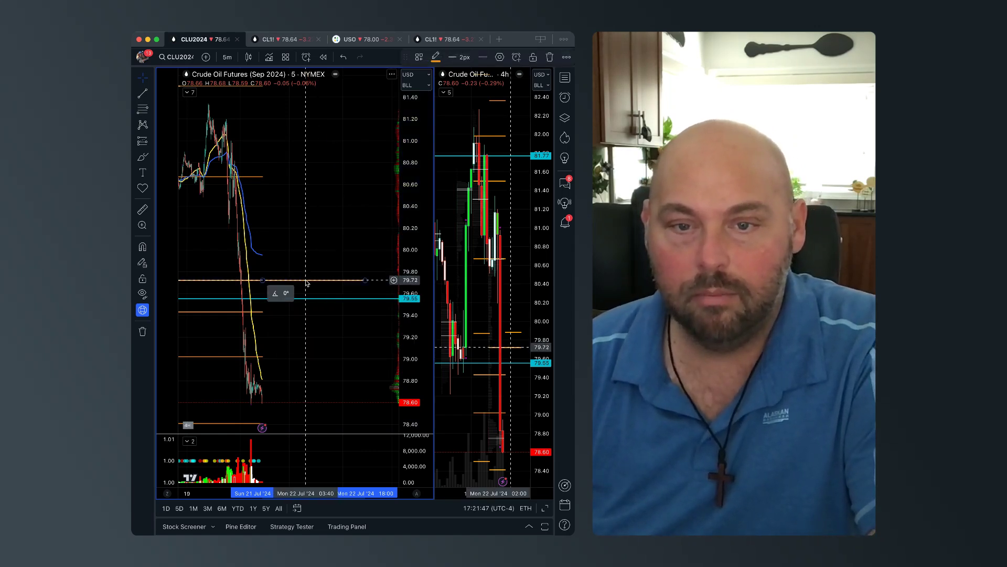
Clone the 79.72 trend line again and set both price coordinates of the copy to 81.77.
right_click(307, 282)
left_click(350, 372)
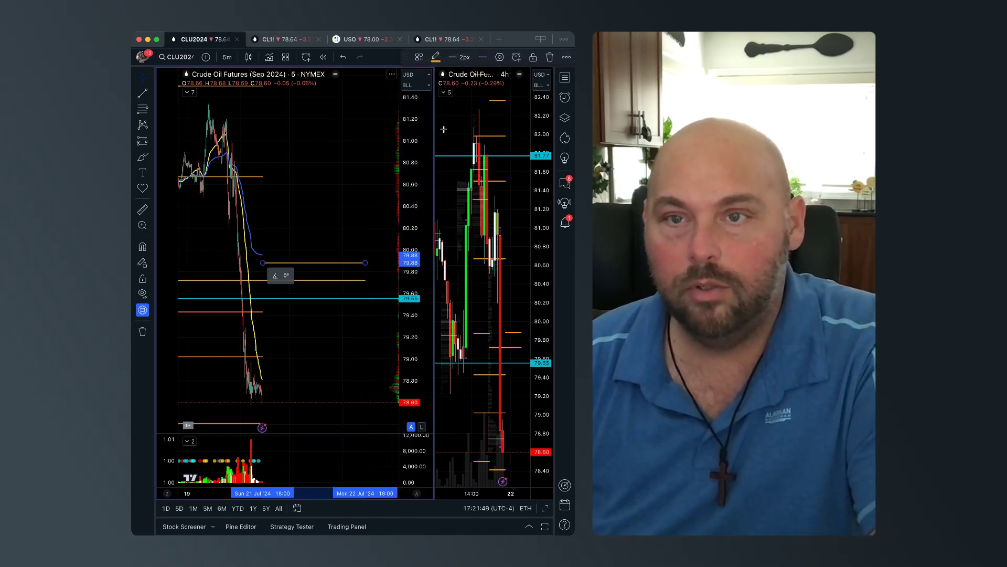
left_click(500, 56)
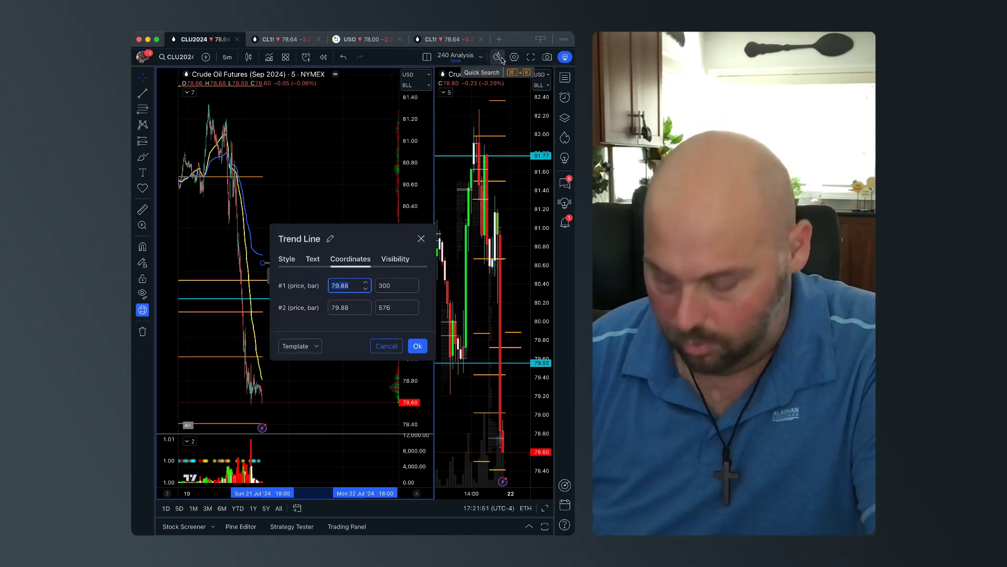
type("81.77")
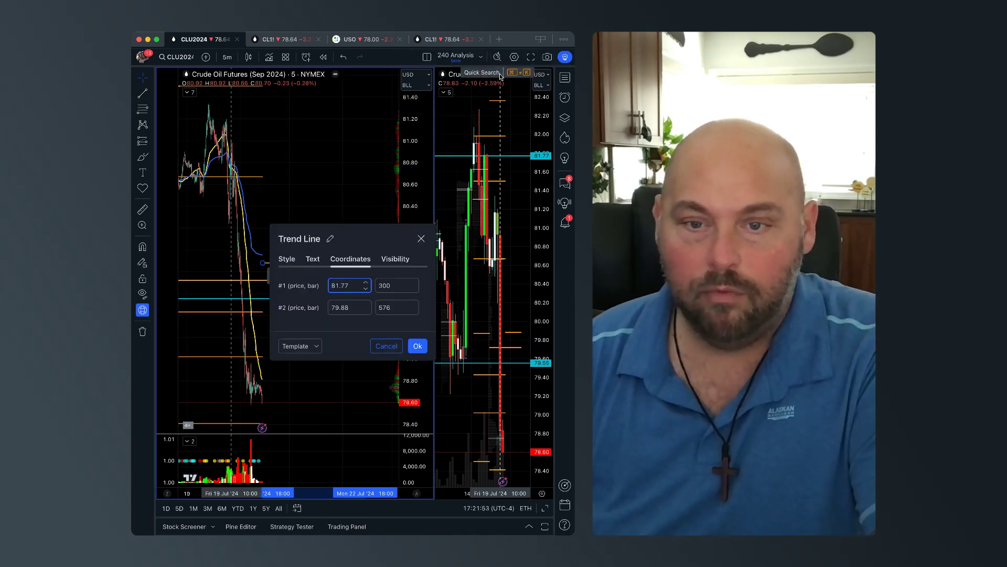
double_click(356, 308)
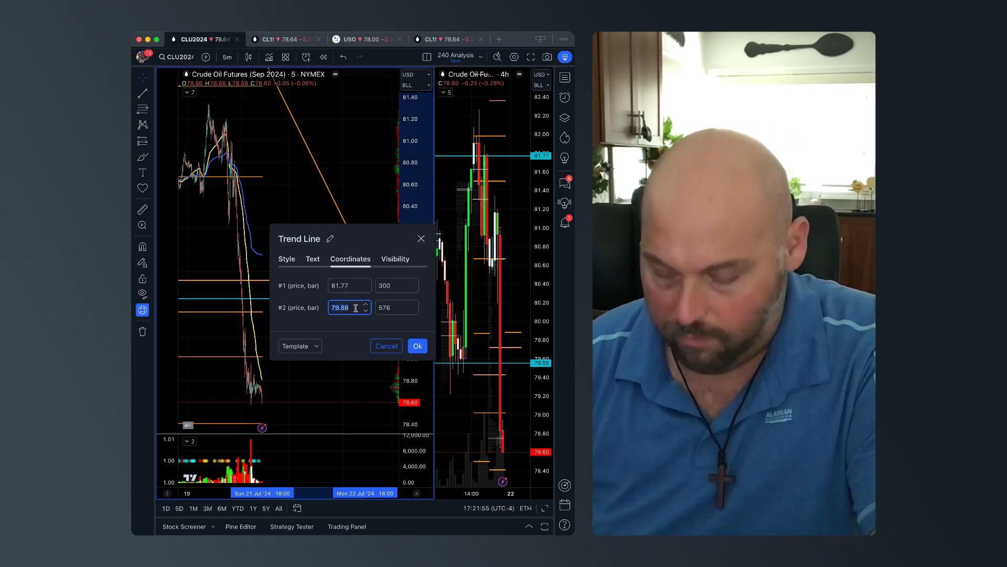
type("81.77")
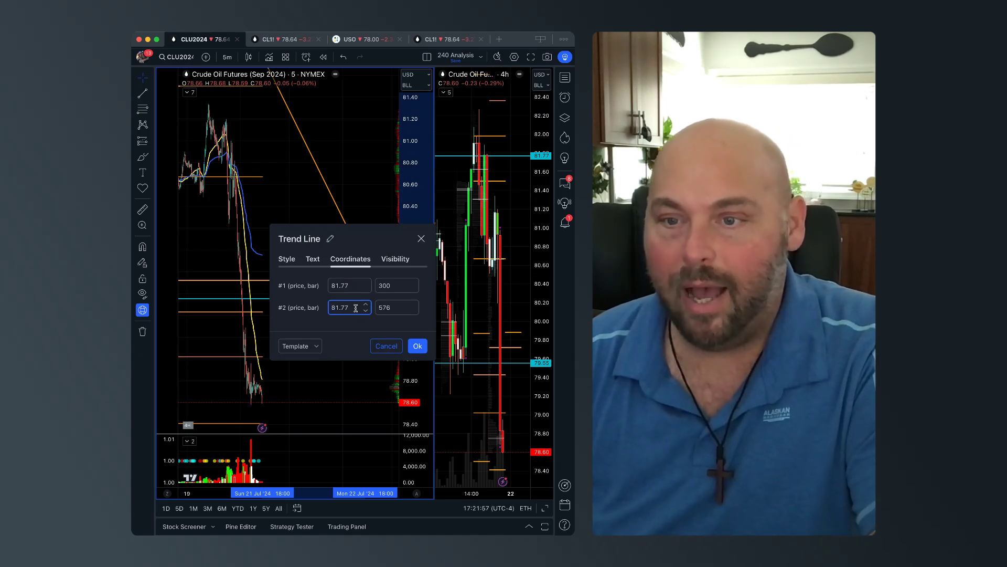
left_click(417, 346)
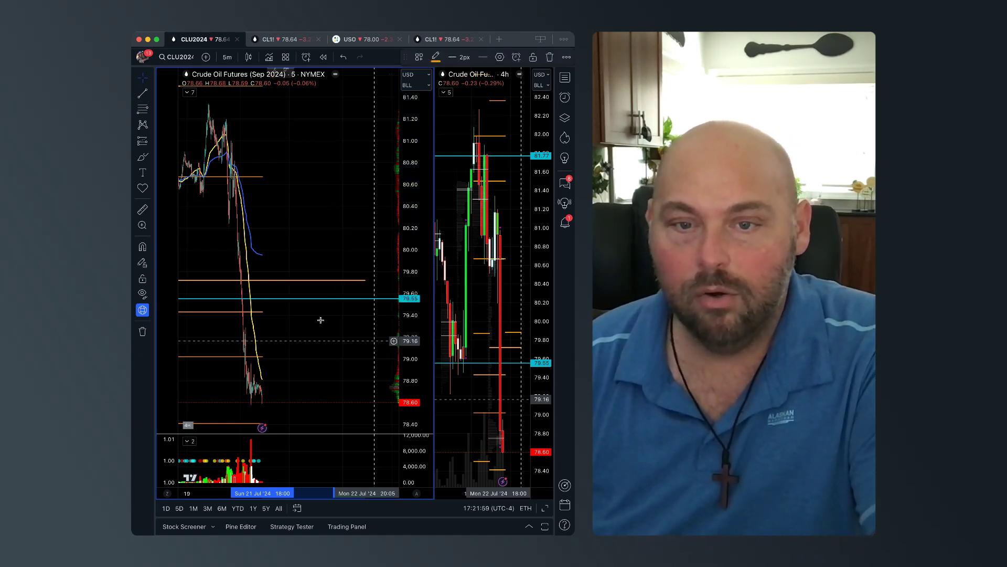
Add one more clone of the 79.72 trend line and set both of its price coordinates to 80.81.
left_click(300, 281)
right_click(300, 283)
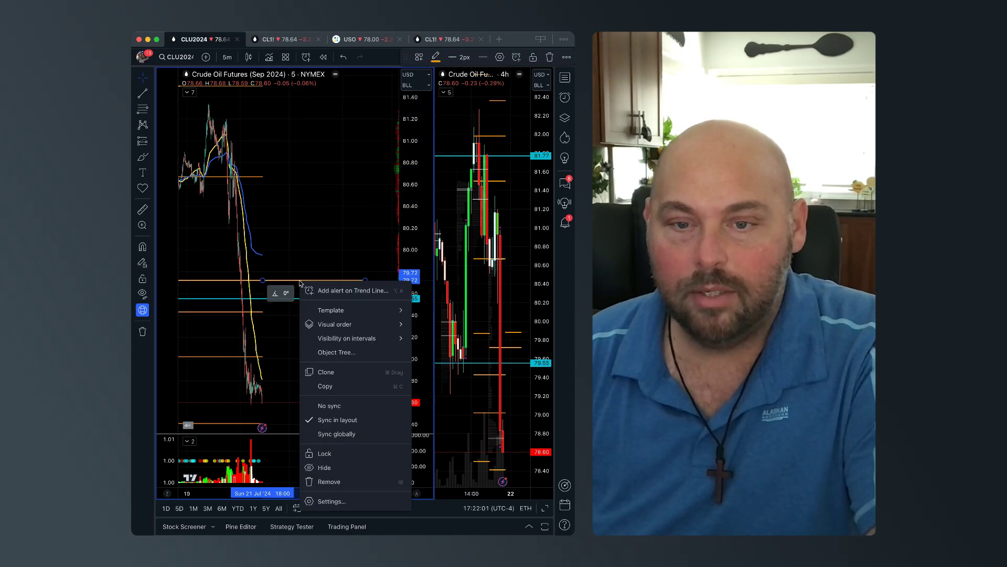
left_click(343, 371)
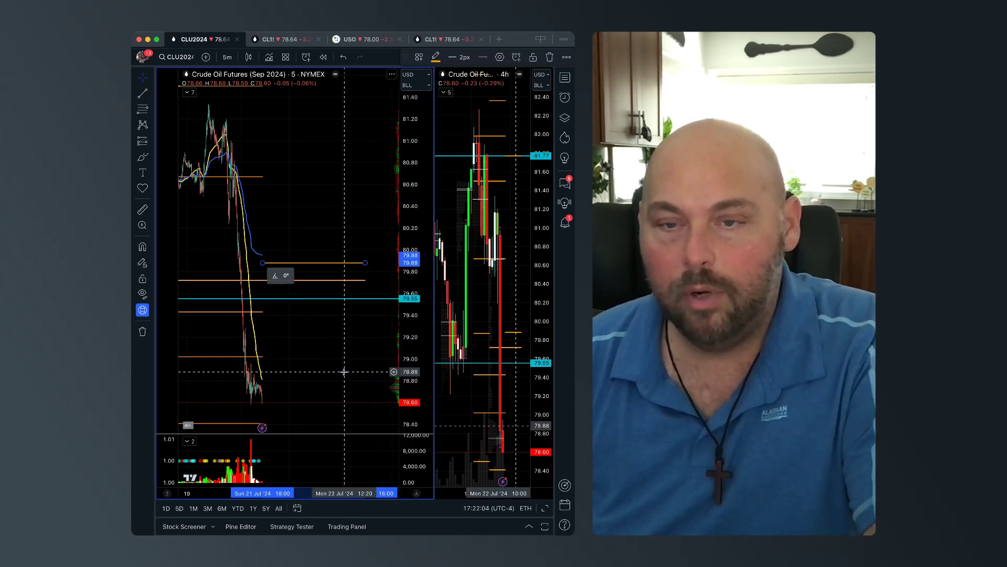
left_click(499, 56)
type("80.81")
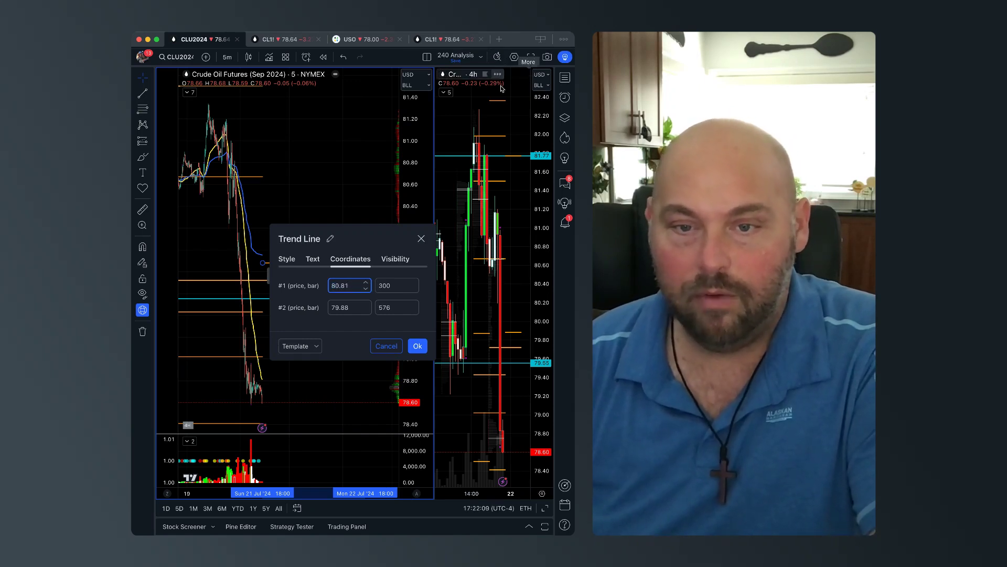
left_click(356, 310)
type("80.81")
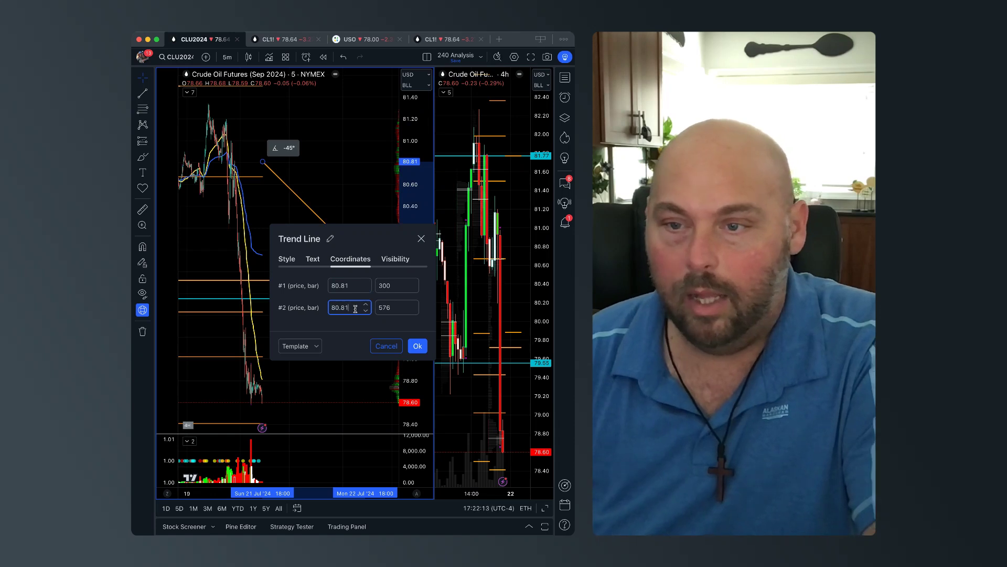
left_click(426, 345)
Clone the horizontal 79.72 trend line on the 5-minute chart once more.
left_click_drag(315, 161, 317, 283)
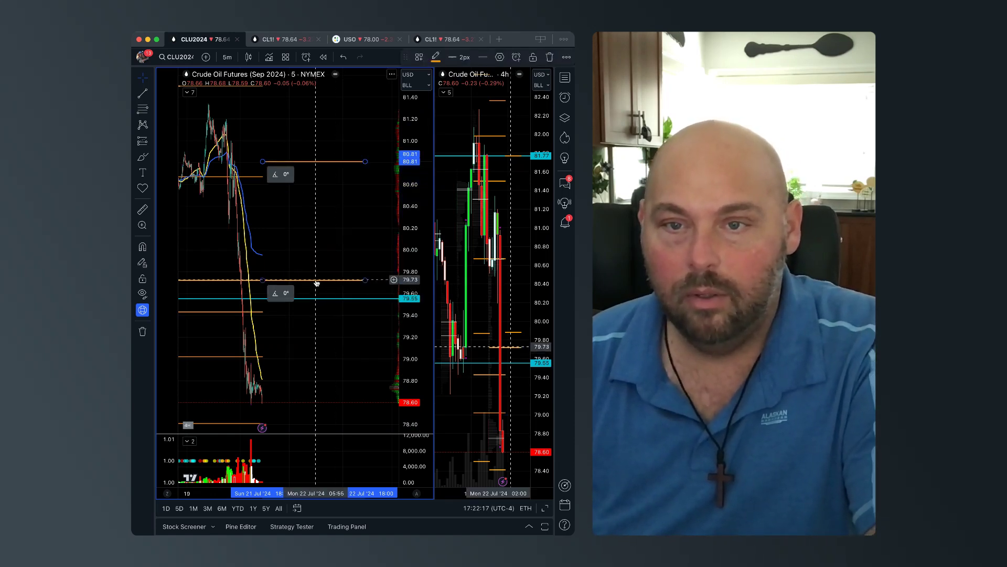
right_click(316, 283)
left_click(349, 373)
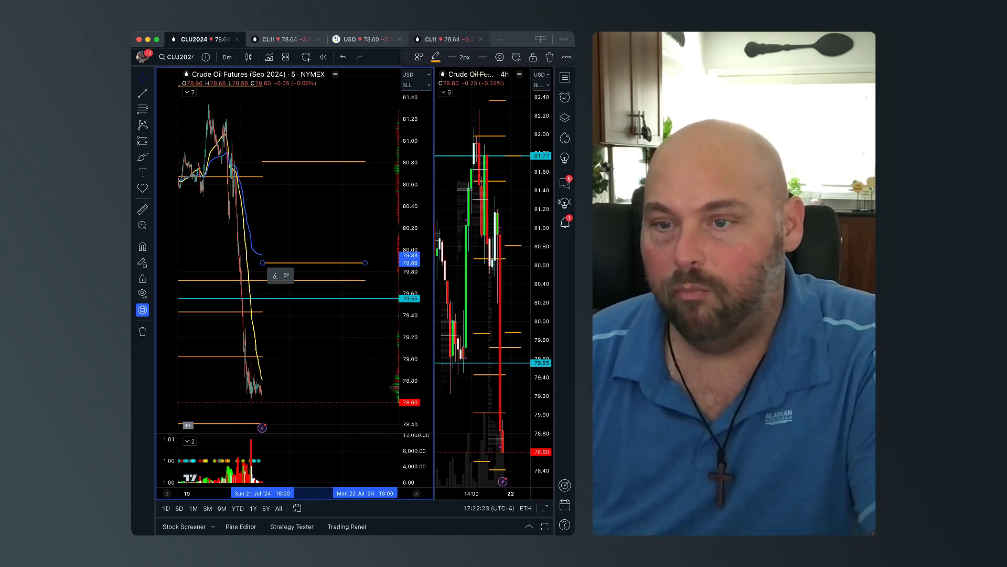
Set both price coordinates of the newly cloned trend line to 79.72.
left_click(500, 57)
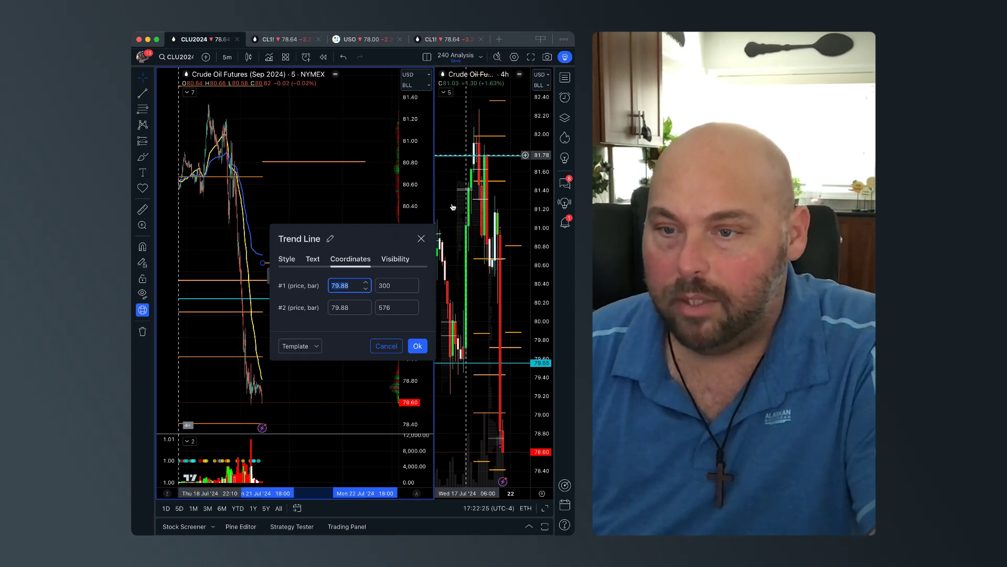
type("79.43")
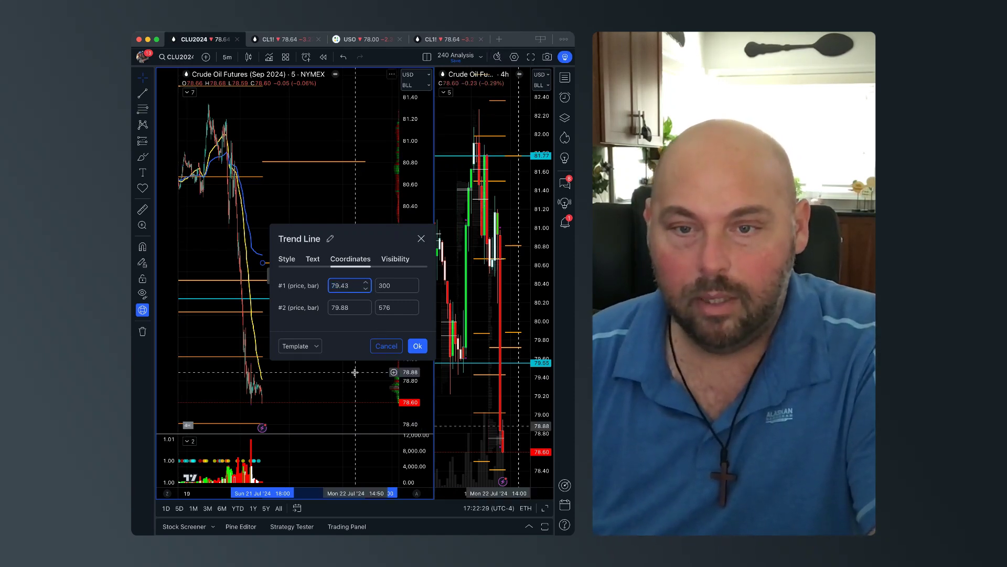
left_click(350, 309)
type("79")
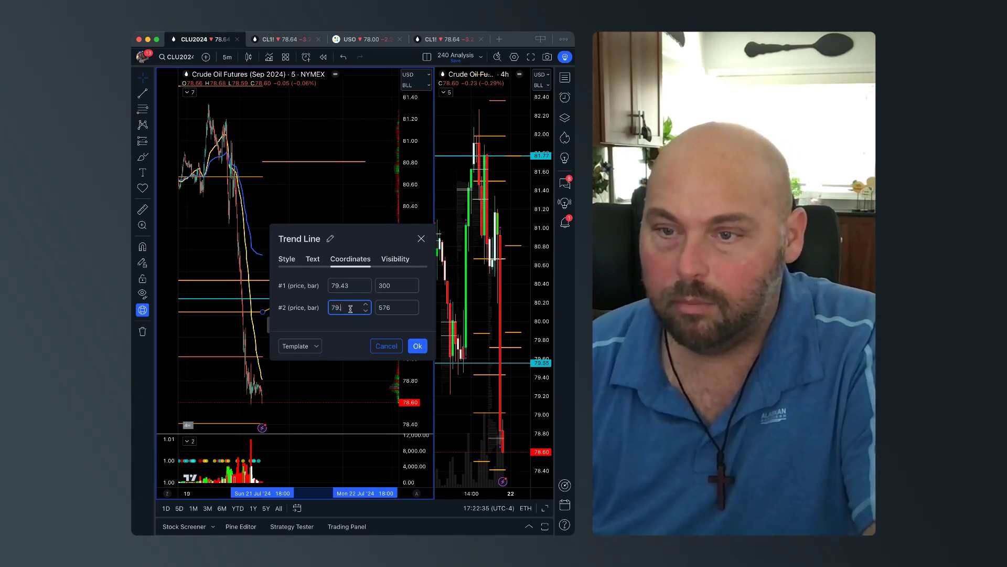
type(".7")
left_click(354, 286)
key("BackSpace")
key("BackSpace")
type("72")
left_click(417, 346)
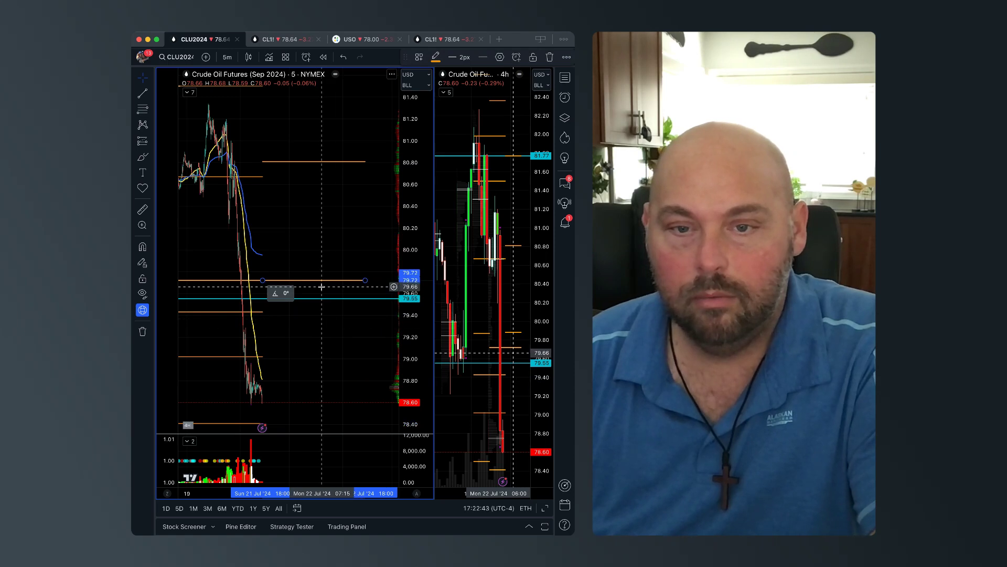
Set both price coordinates of the selected trend line copy to 79.43.
left_click(500, 59)
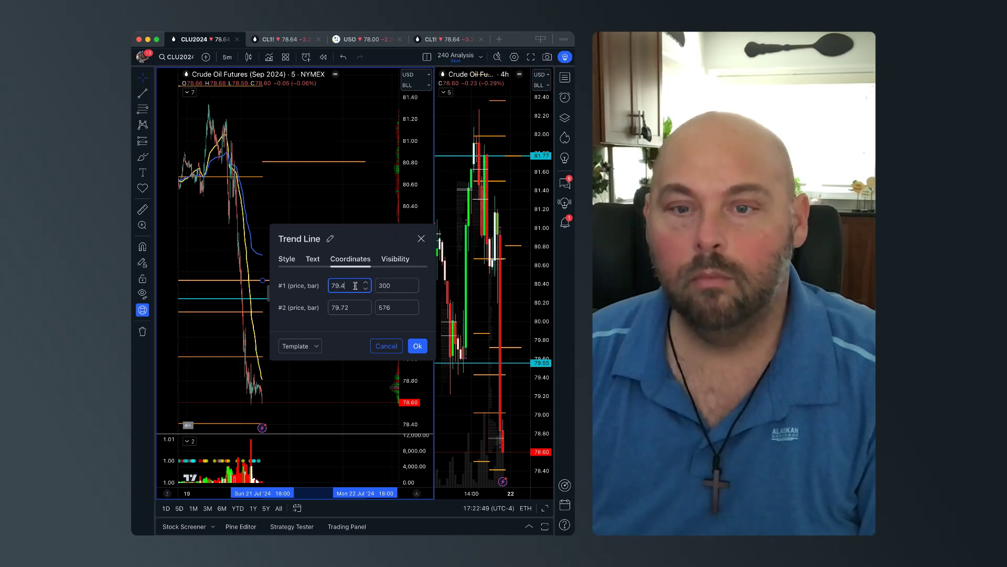
key("BackSpace")
key("BackSpace")
type("43")
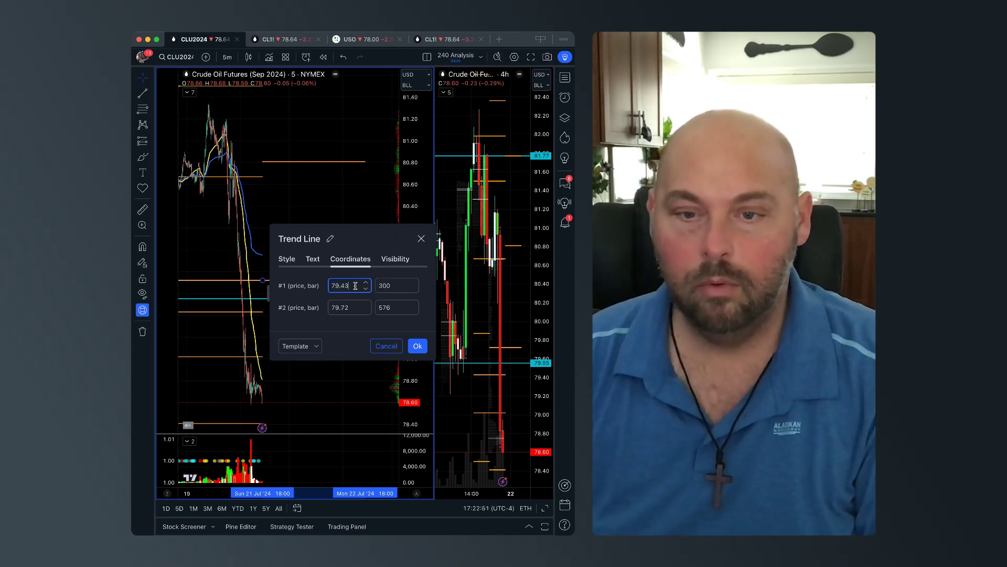
left_click(357, 309)
key("BackSpace")
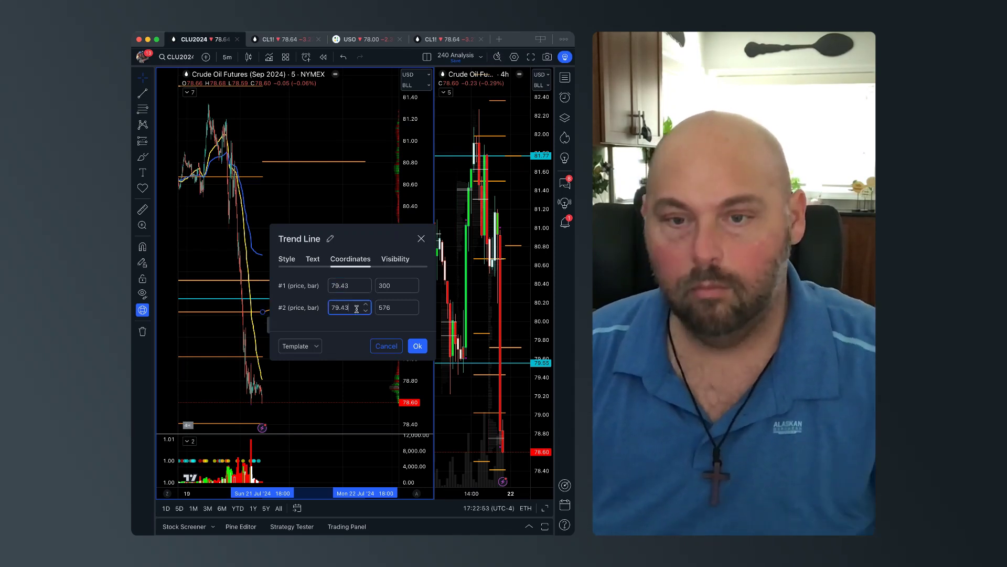
left_click(420, 345)
Clone the horizontal 79.72 trend line on the 5-minute chart and set both price coordinates of the copy to 79.02.
left_click_drag(313, 312, 313, 285)
right_click(313, 285)
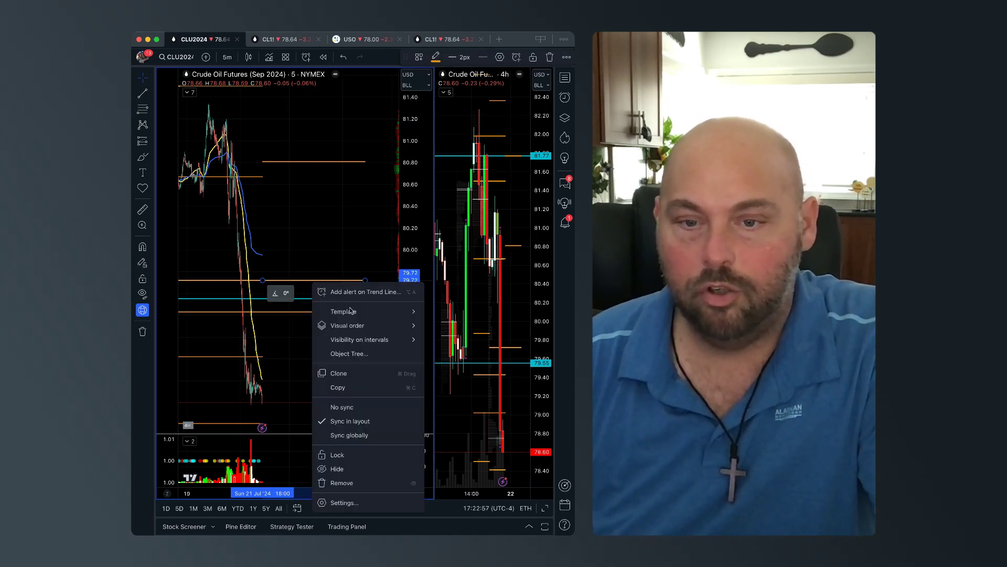
left_click(339, 373)
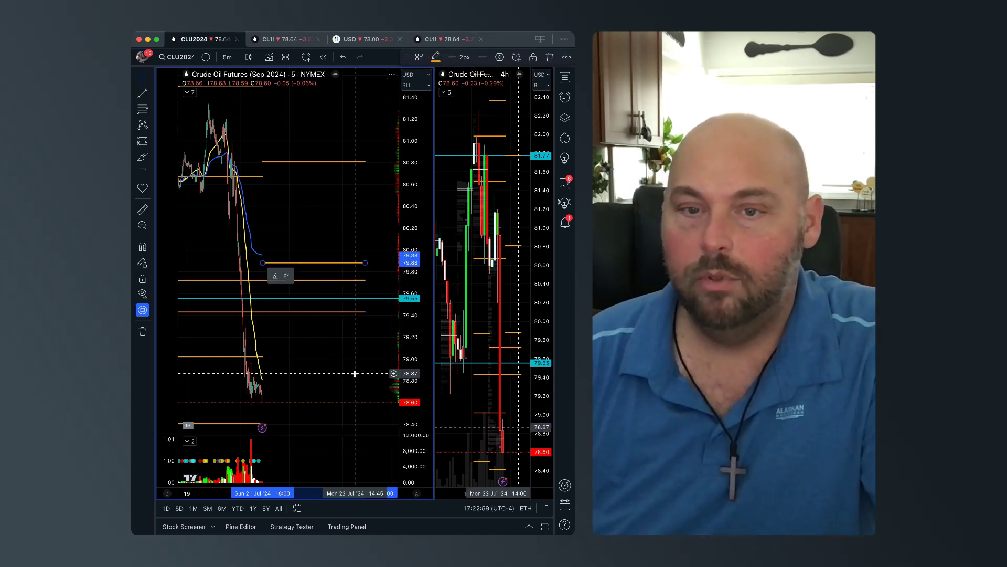
type("79.02")
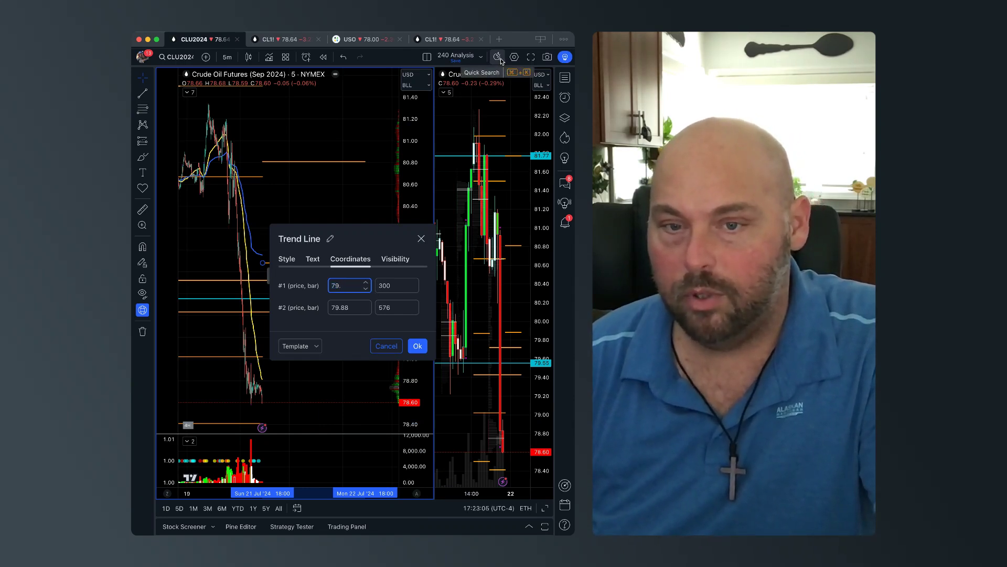
left_click(353, 309)
key("BackSpace")
key("BackSpace")
type("02")
left_click(417, 346)
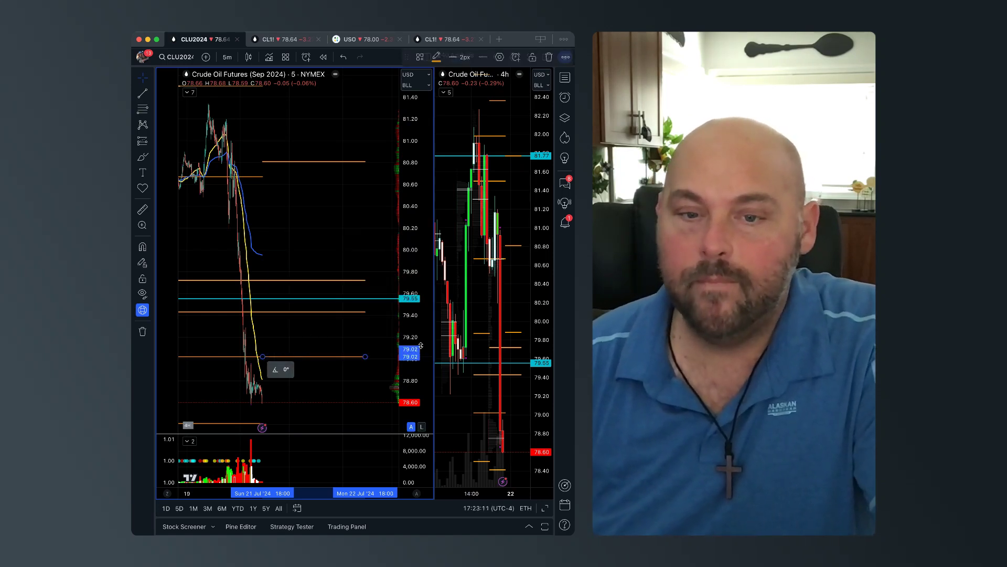
Clone the 79.72 trend line again and set both price coordinates of the new copy to 78.61.
left_click_drag(303, 361, 316, 280)
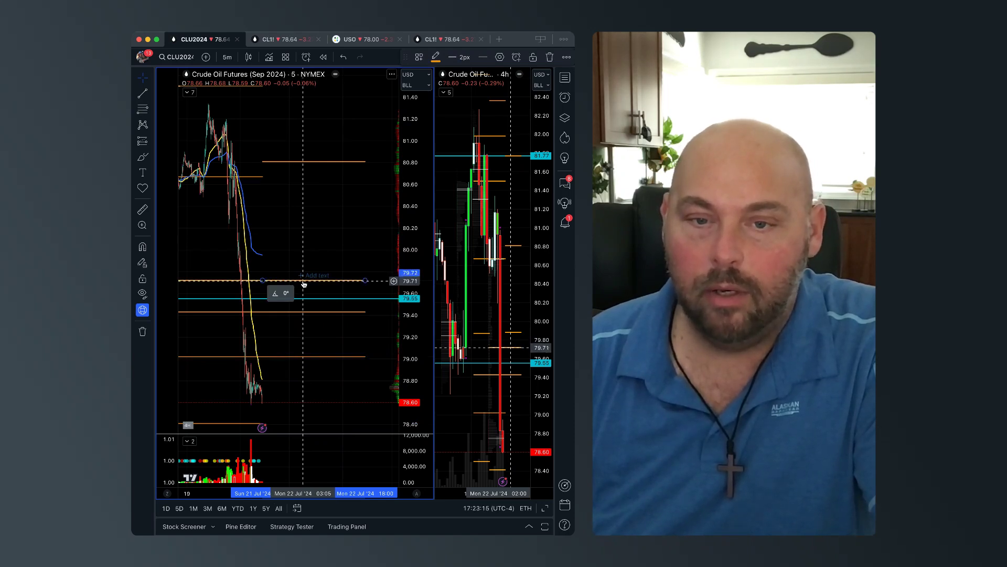
right_click(303, 283)
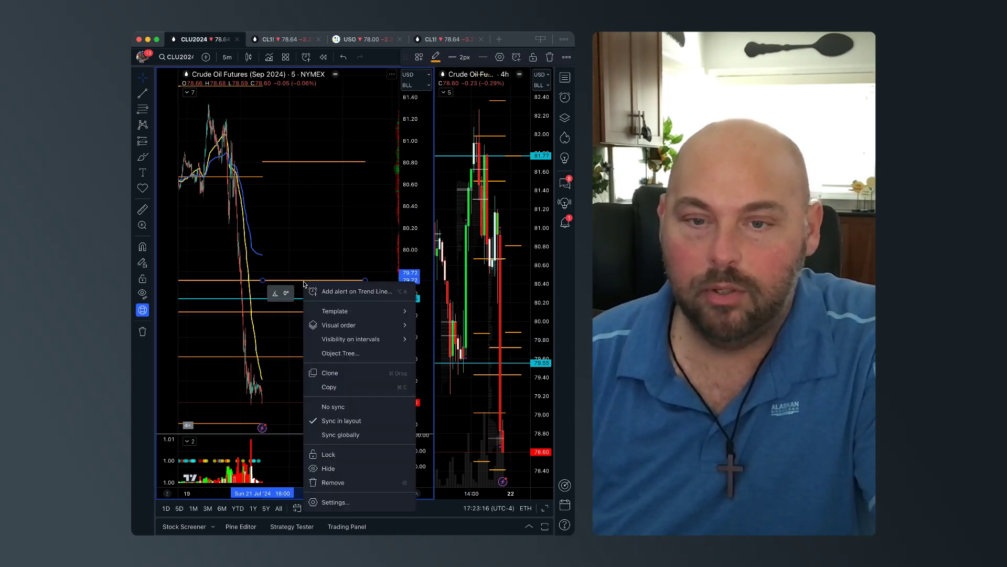
left_click(346, 373)
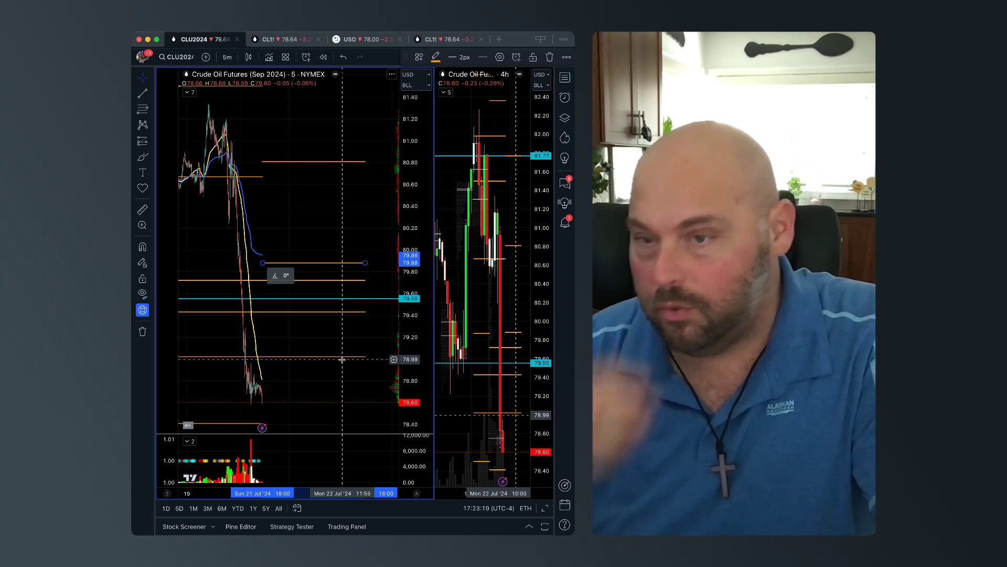
left_click(338, 281, "shift")
left_click(341, 262)
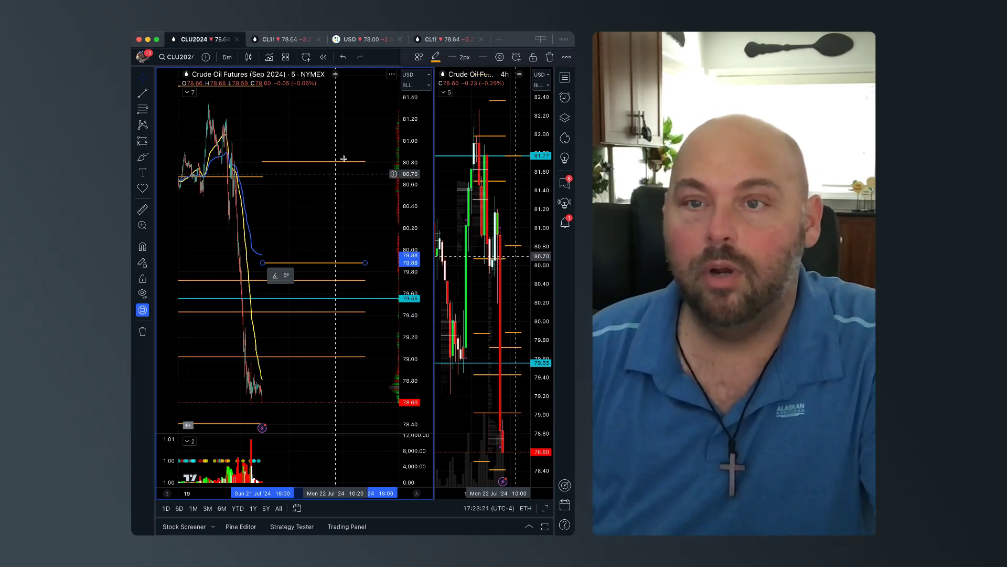
left_click(501, 58)
type("78.61")
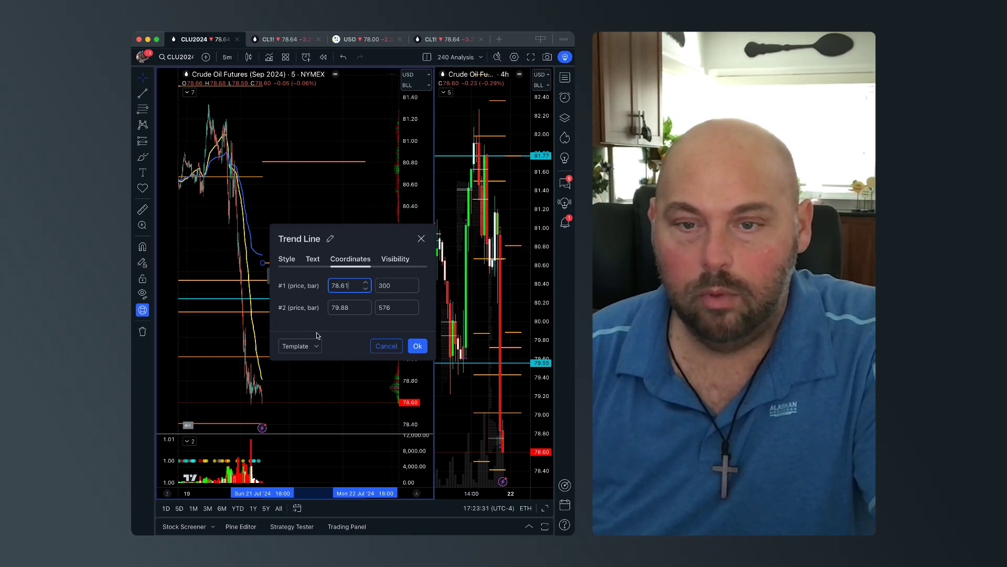
double_click(354, 306)
type("78")
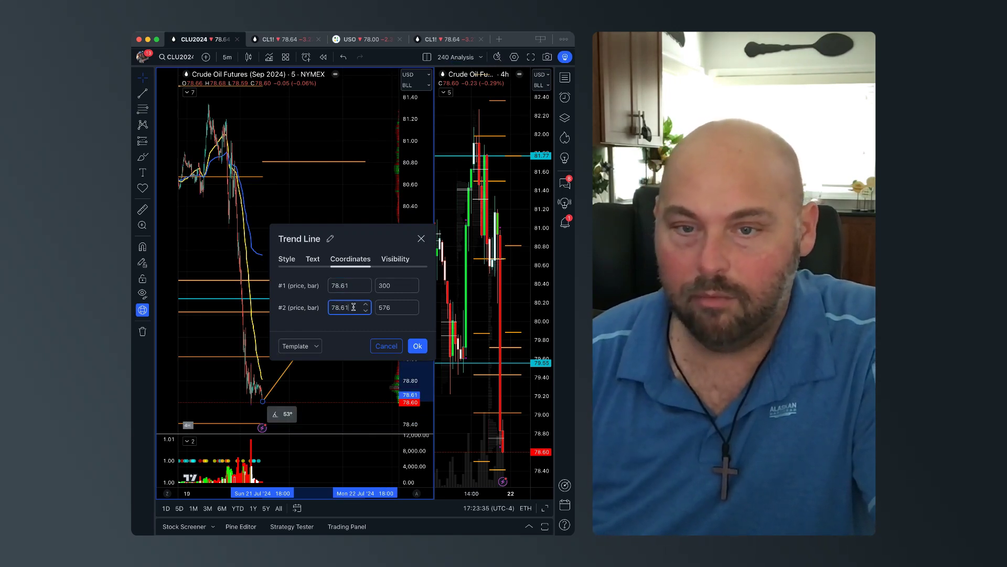
type(".61")
left_click(418, 346)
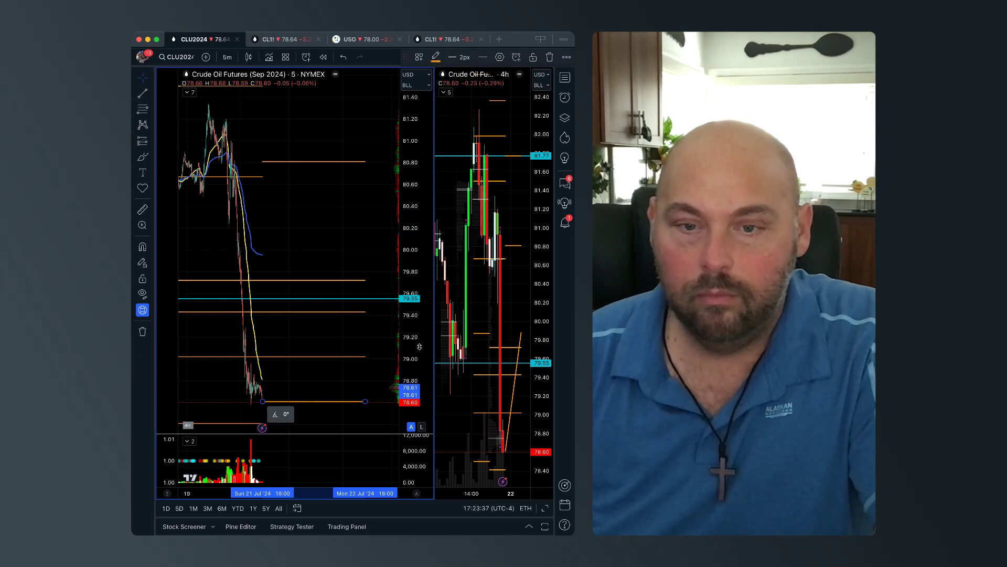
Make another clone of the 79.72 trend line and set both of its price coordinates to 78.02.
right_click(321, 283)
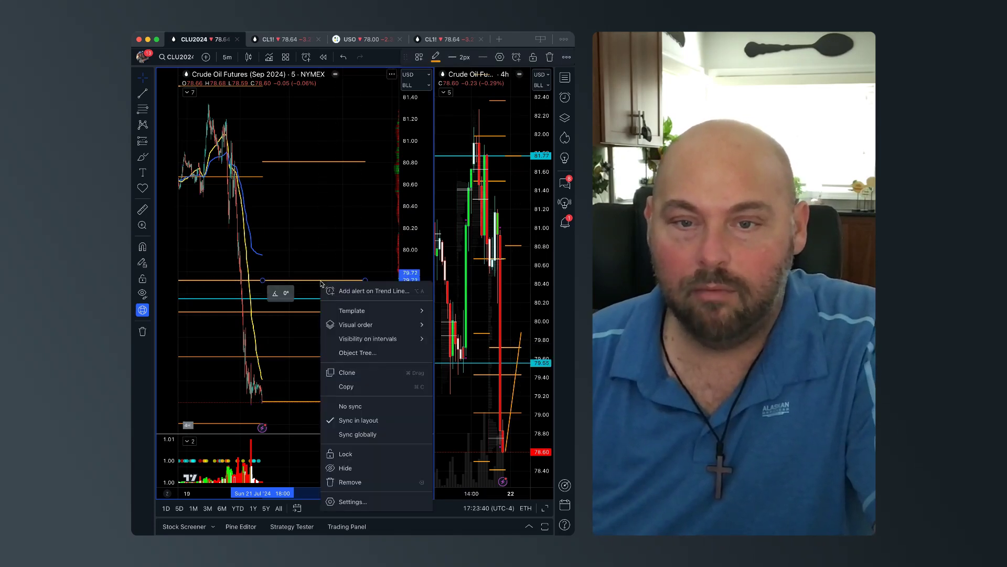
left_click(351, 373)
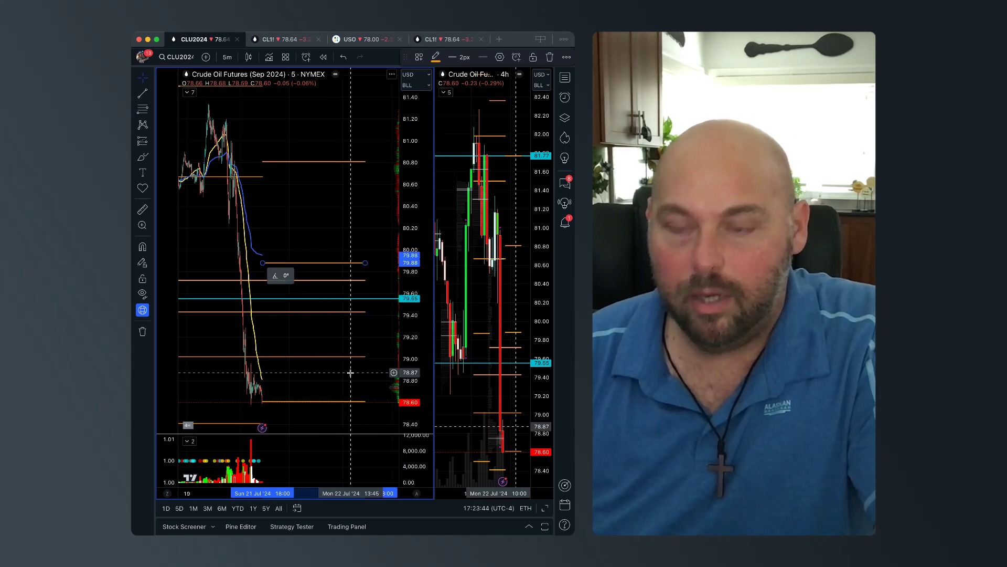
left_click(500, 58)
type("78.02")
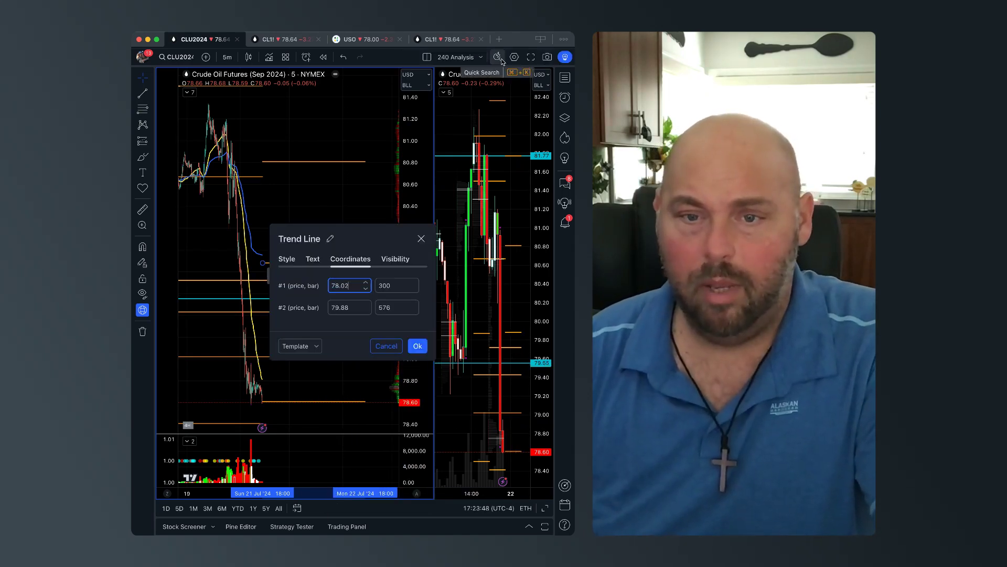
left_click(351, 307)
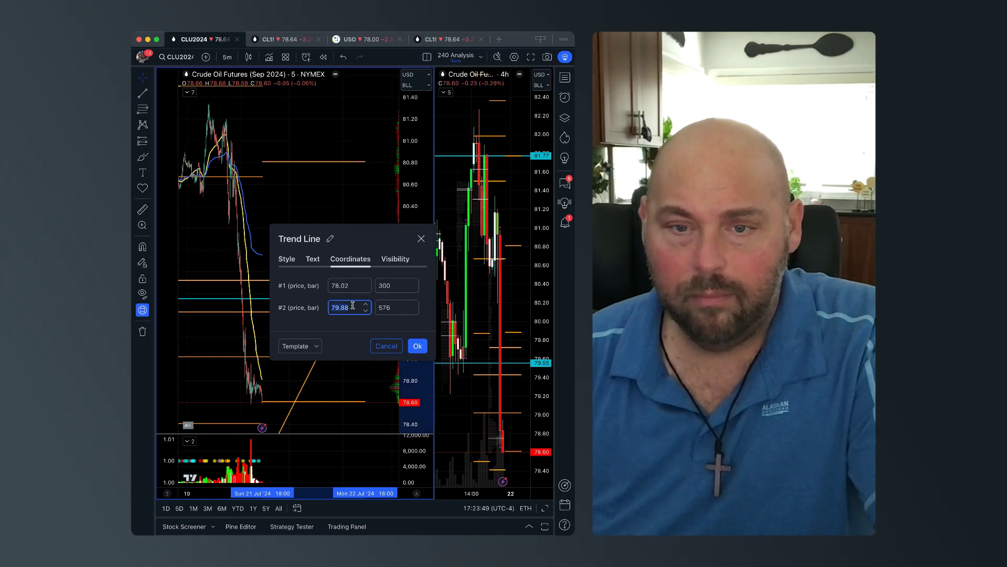
type("78.02")
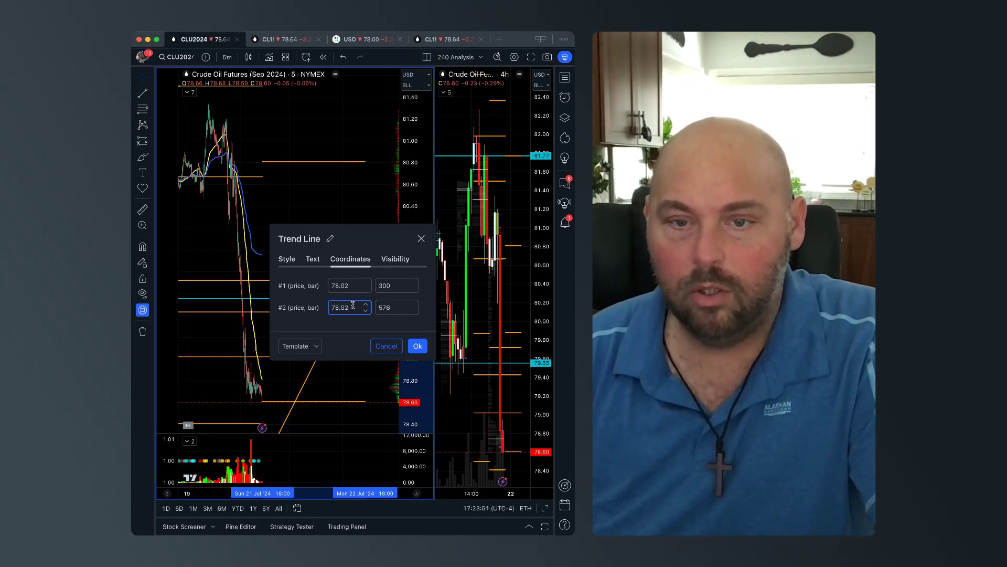
left_click(417, 345)
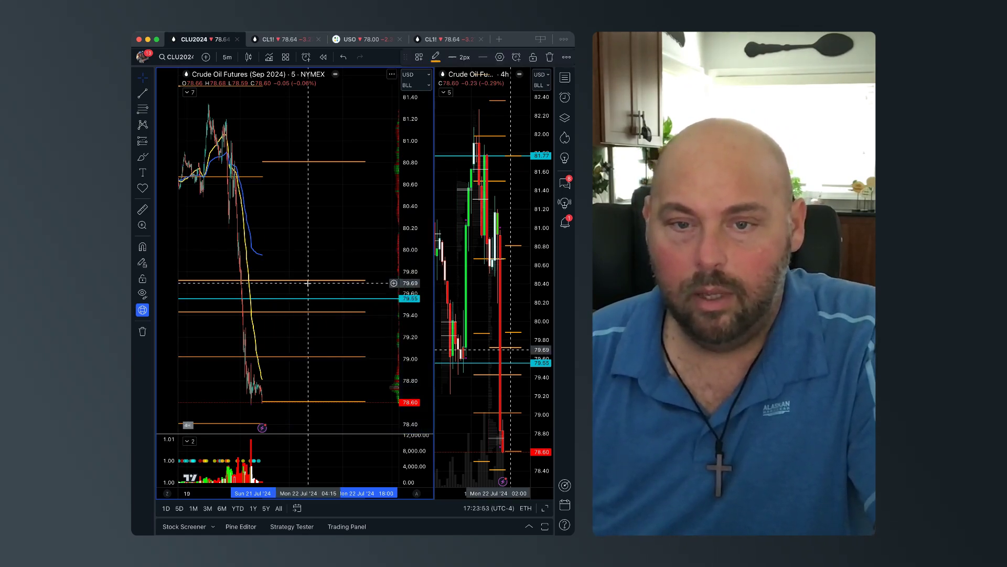
Clone the 79.72 trend line on the 5-minute chart and set both price coordinates of the copy to 77.58.
left_click(307, 281)
right_click(308, 280)
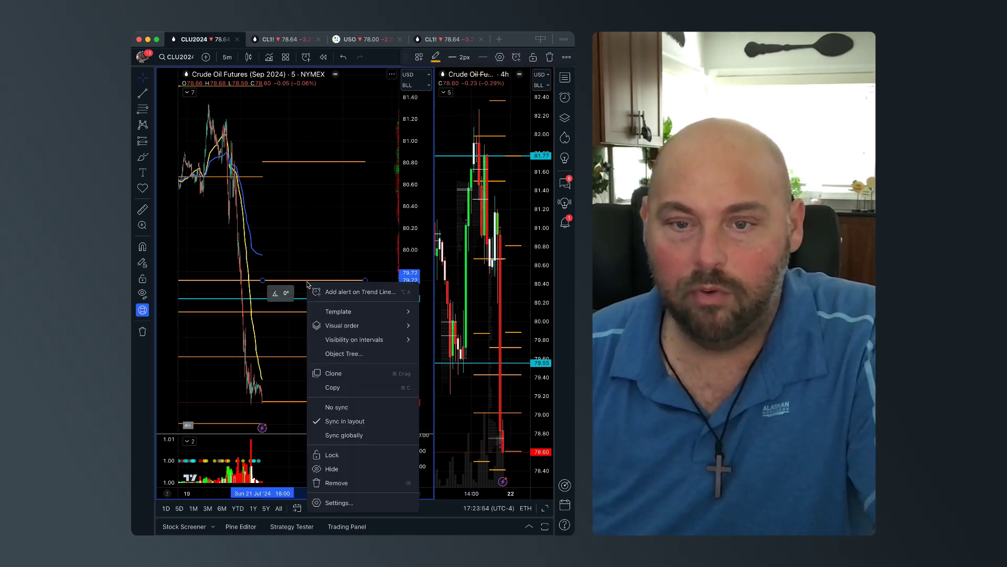
left_click(317, 372)
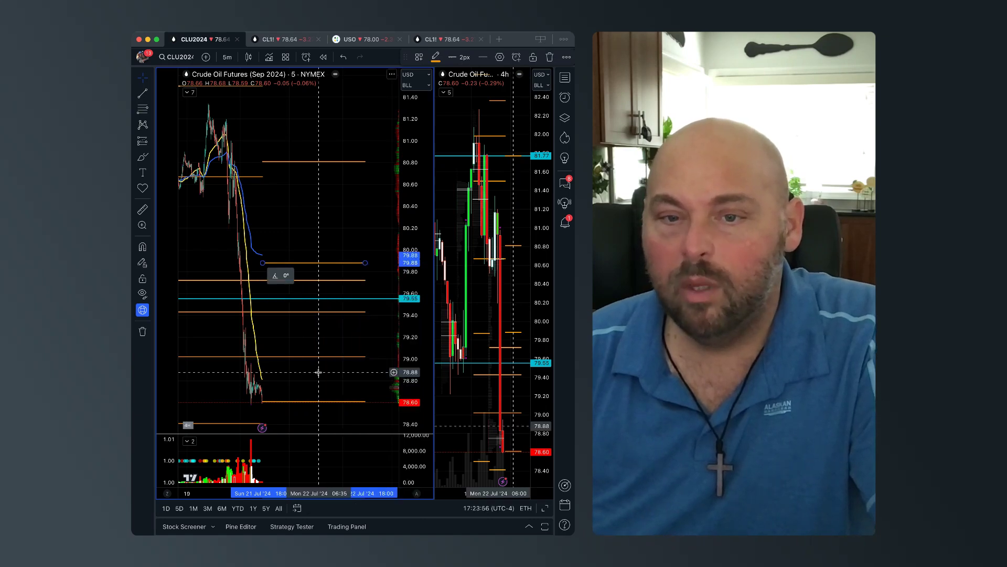
left_click(500, 56)
type("77.")
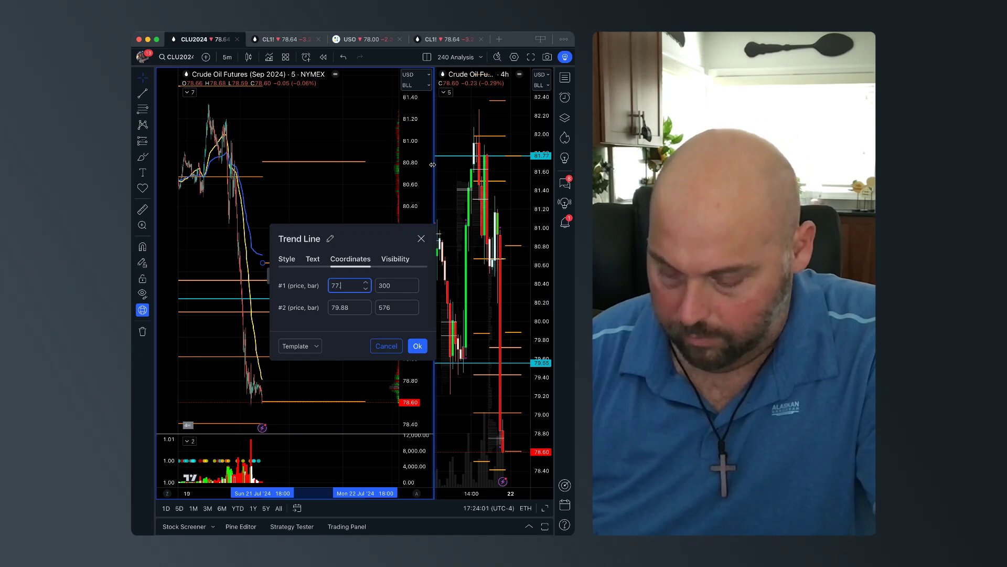
type("58")
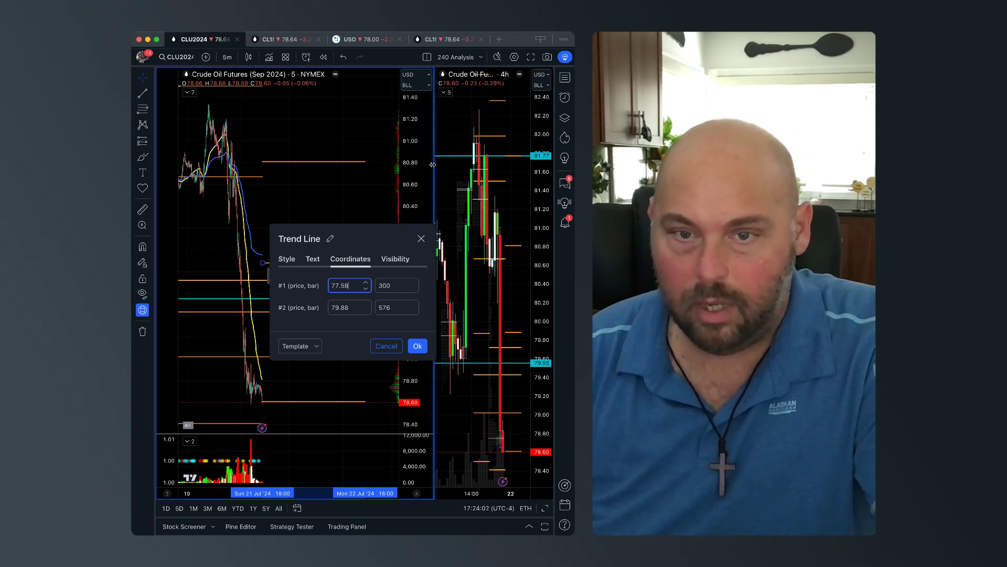
left_click(357, 306)
type("77")
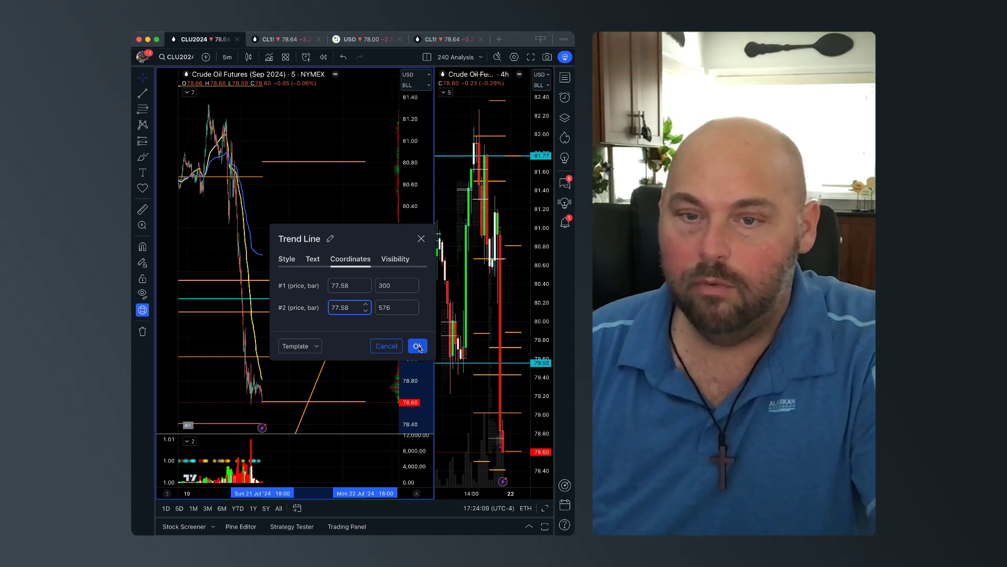
left_click(418, 346)
Add a further clone of the 79.72 trend line with both price coordinates set to 77.08.
left_click_drag(316, 300, 318, 284)
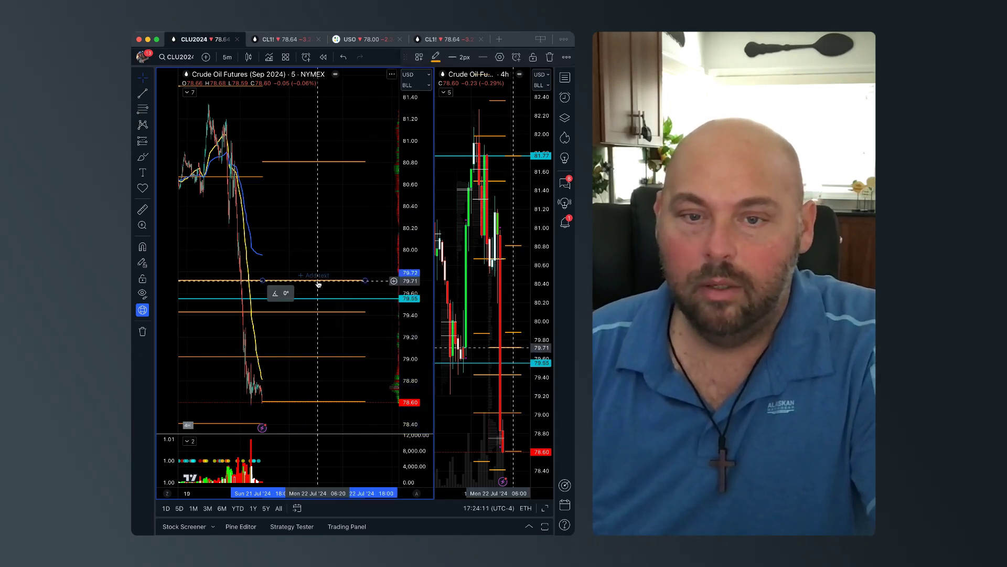
right_click(318, 284)
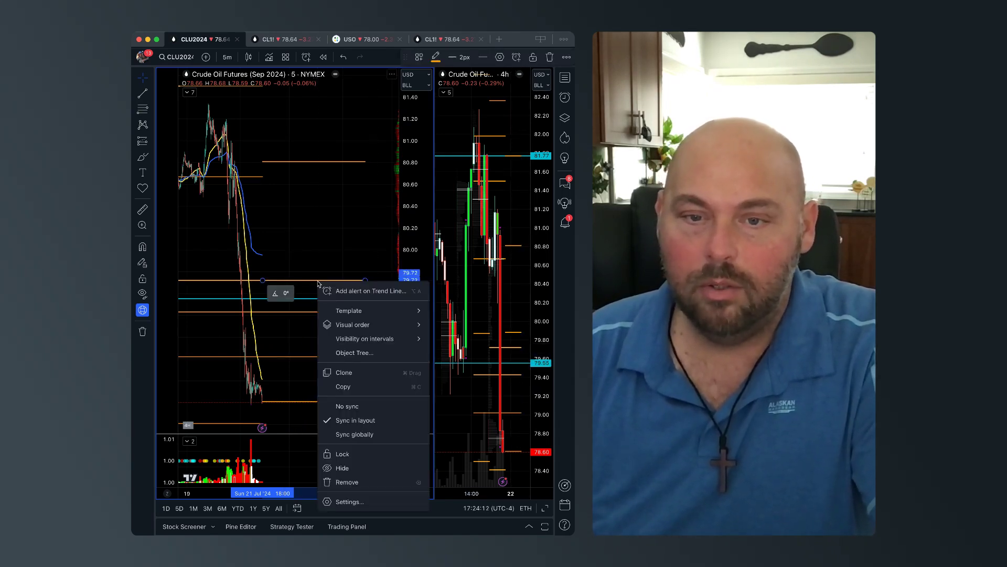
left_click(362, 376)
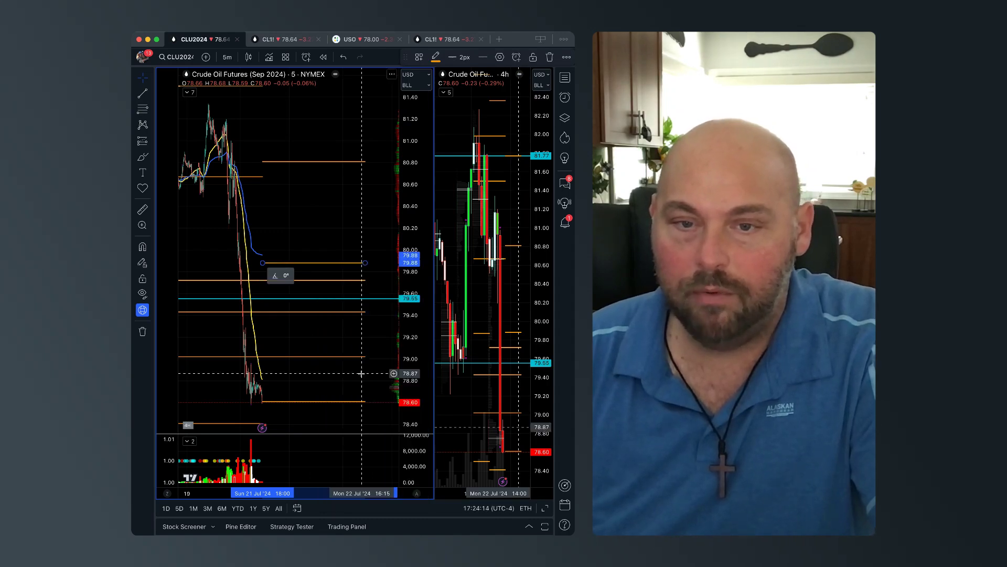
left_click(499, 56)
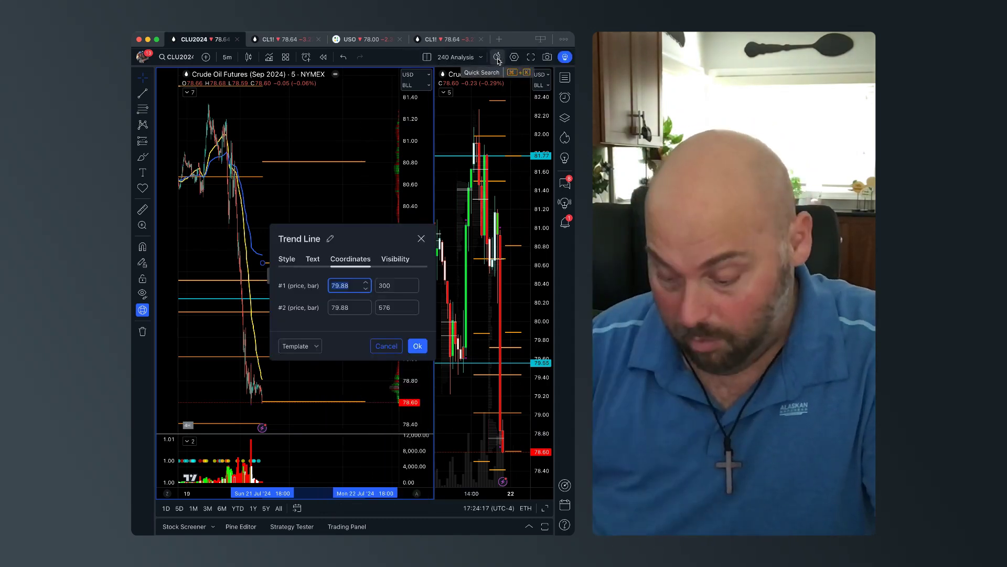
type("77.08")
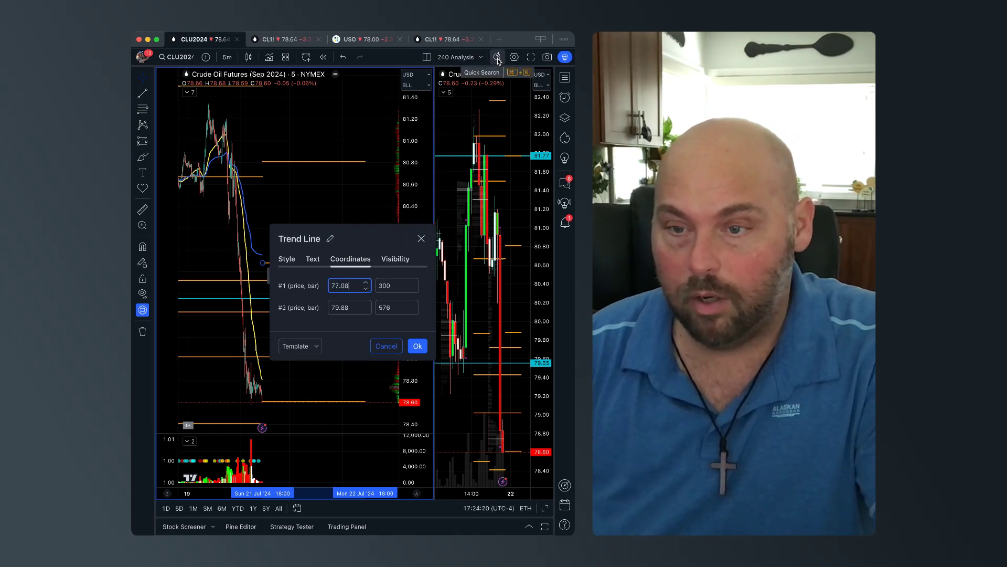
left_click(353, 304)
type("77.08")
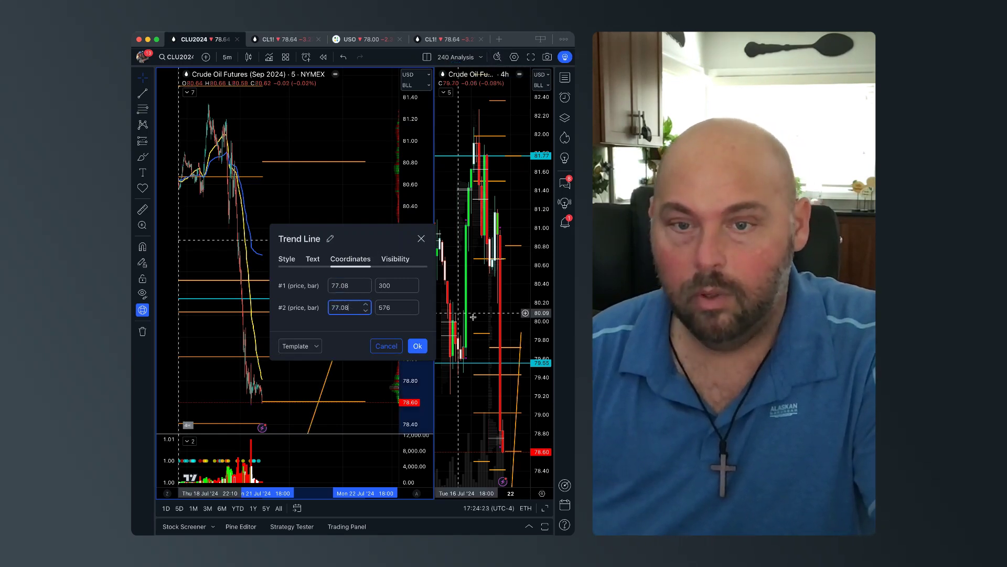
left_click(418, 346)
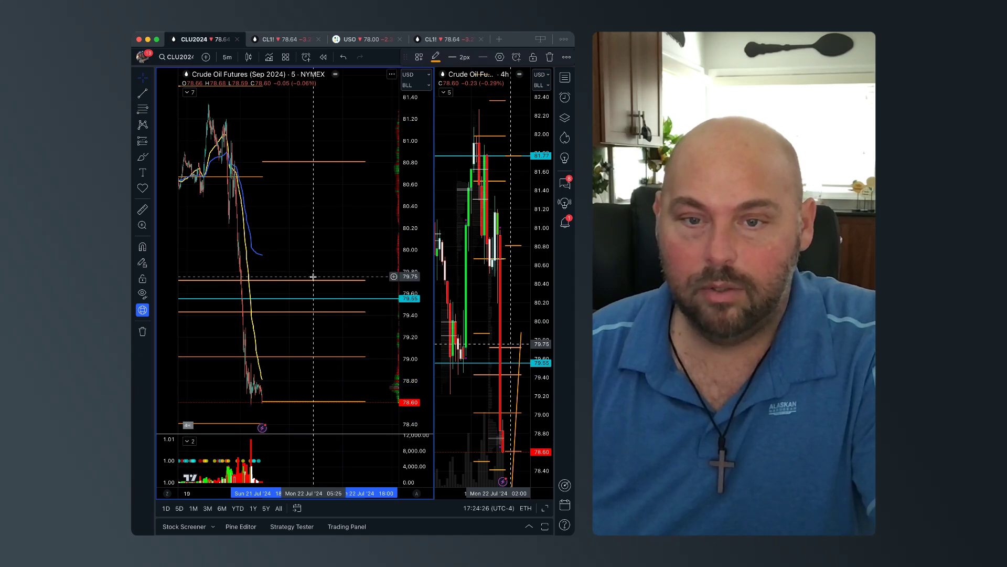
Clone the 79.72 trend line on the 5-minute chart and set both price coordinates of the copy to 76.25.
right_click(314, 280)
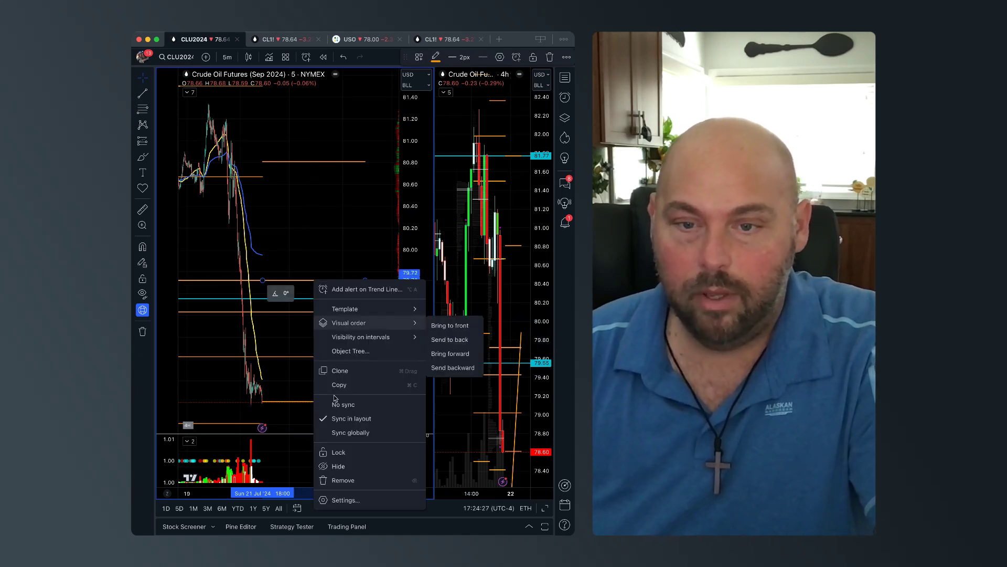
left_click(340, 371)
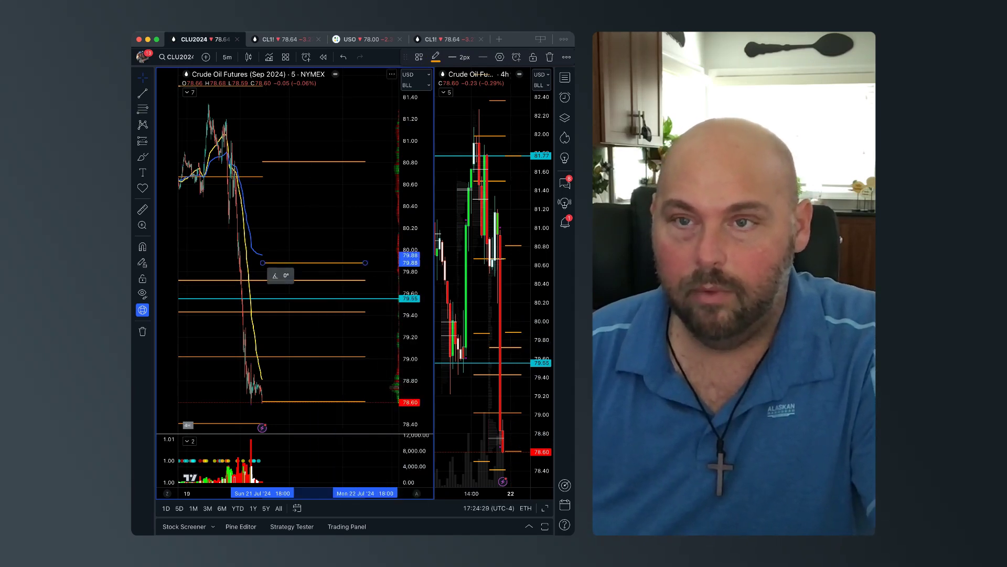
left_click(505, 61)
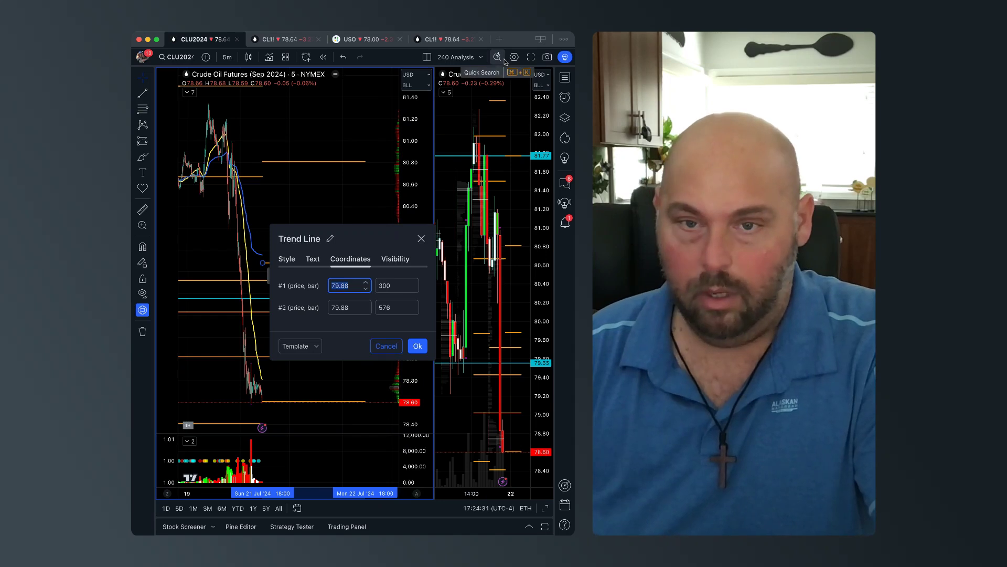
type("76.")
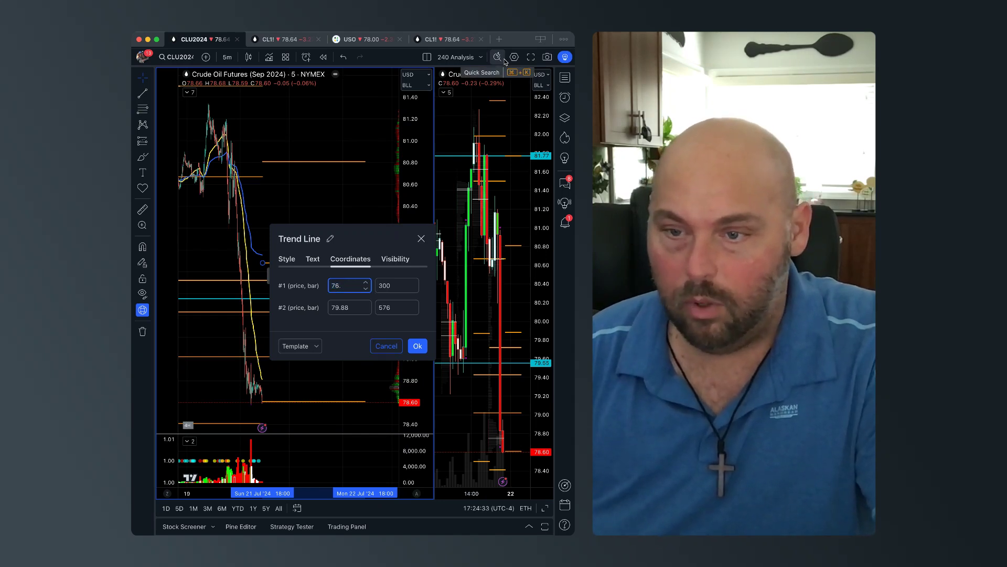
type("25")
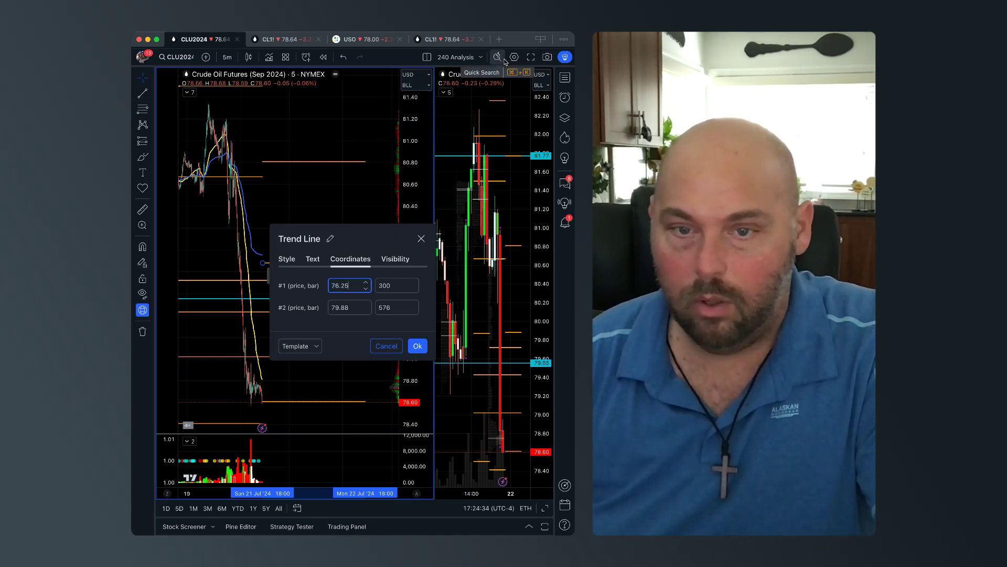
left_click(349, 308)
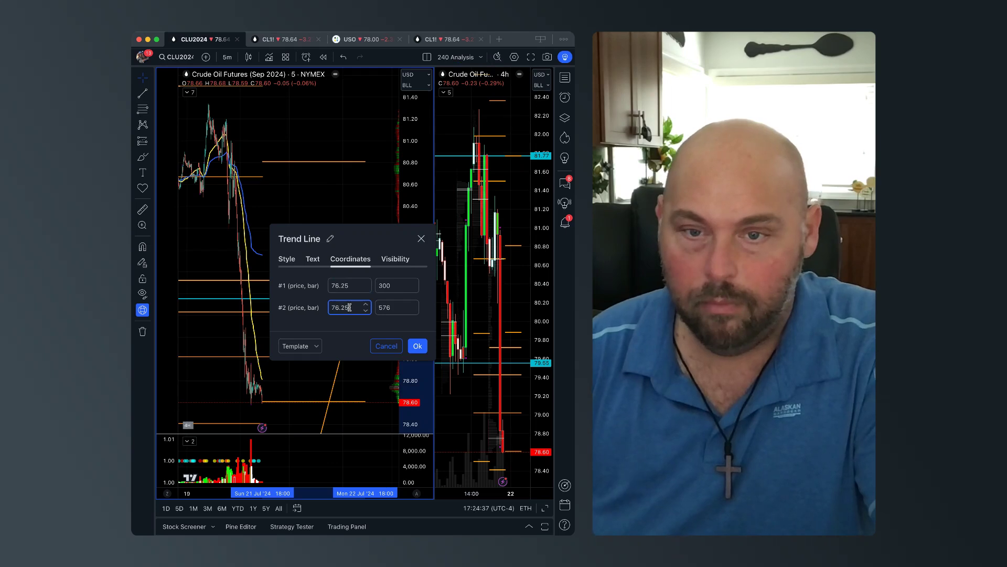
left_click(417, 346)
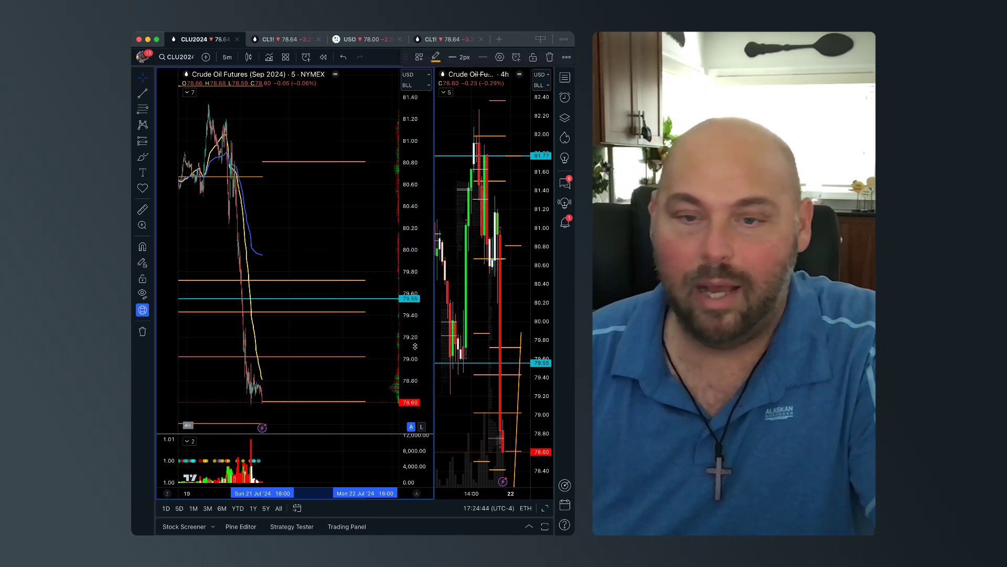
Make one more clone of the 79.72 trend line with both of its price coordinates set to 75.21.
right_click(325, 283)
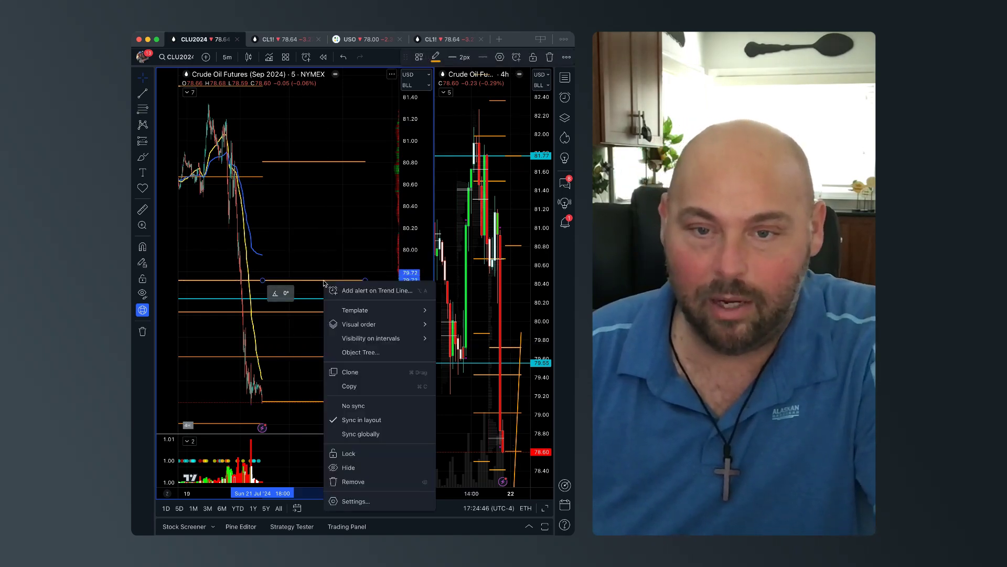
left_click(359, 374)
left_click(499, 57)
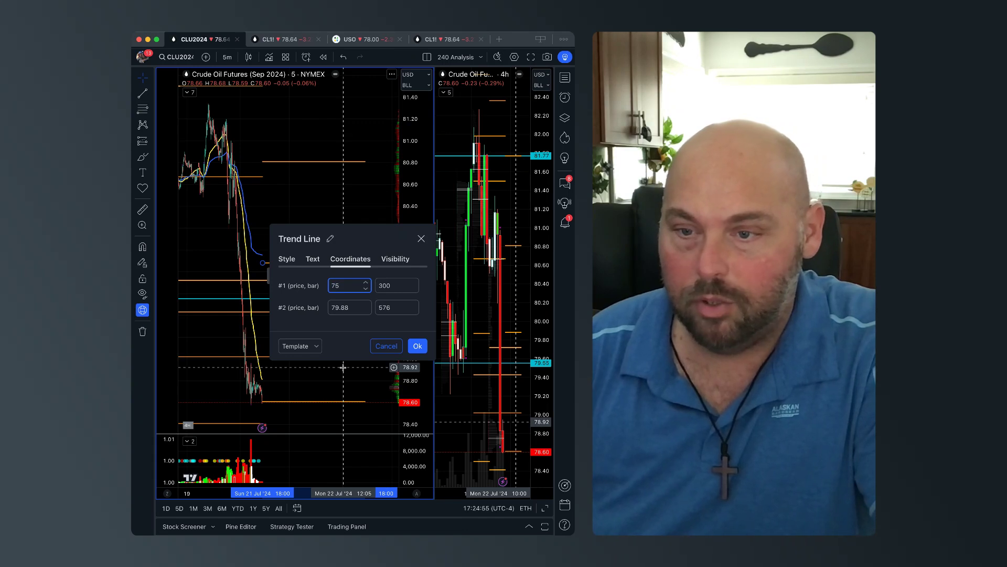
left_click(355, 305)
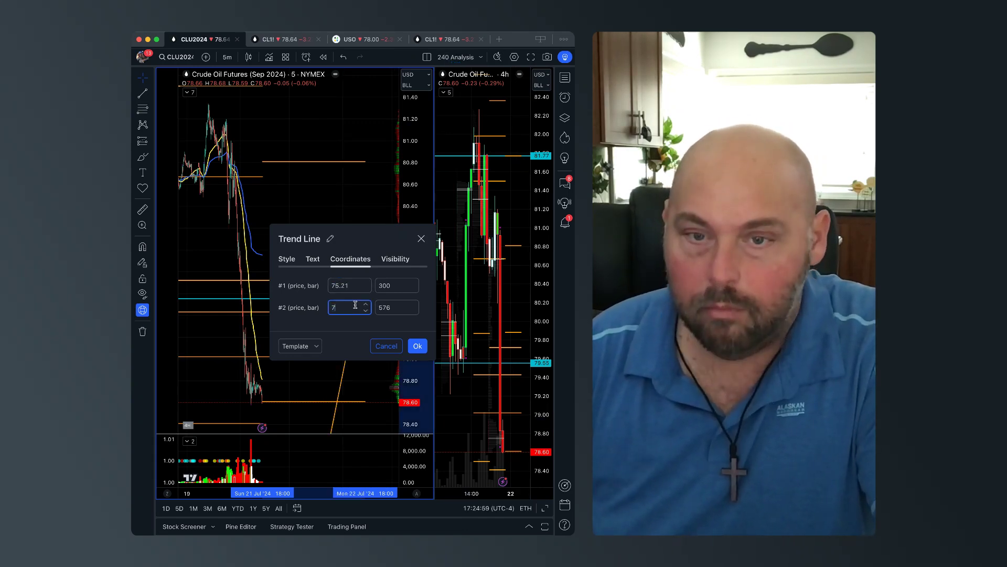
left_click(416, 346)
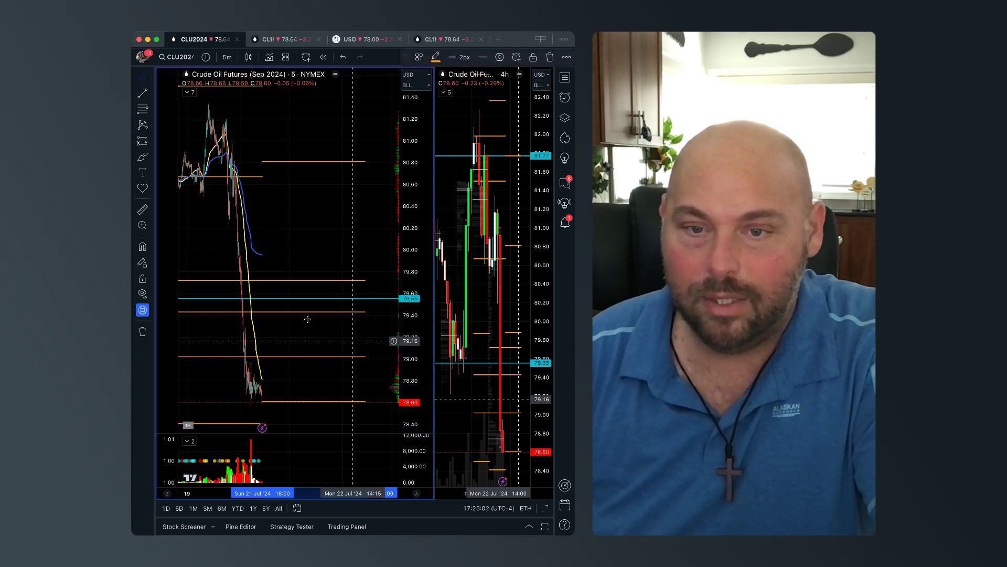
Clone the 79.72 trend line once more and set both price coordinates of the new copy to 74.13.
right_click(308, 283)
left_click(339, 370)
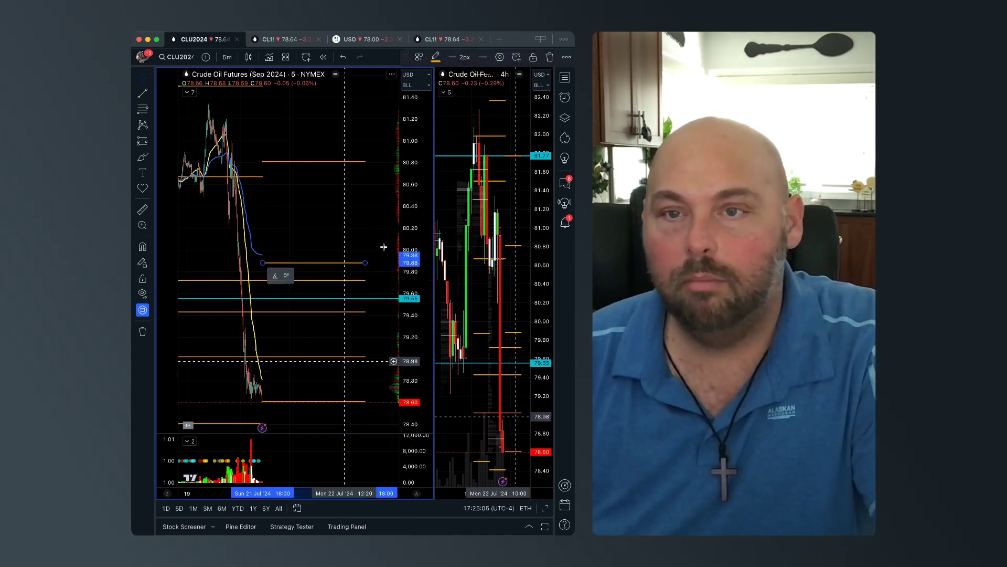
left_click(500, 57)
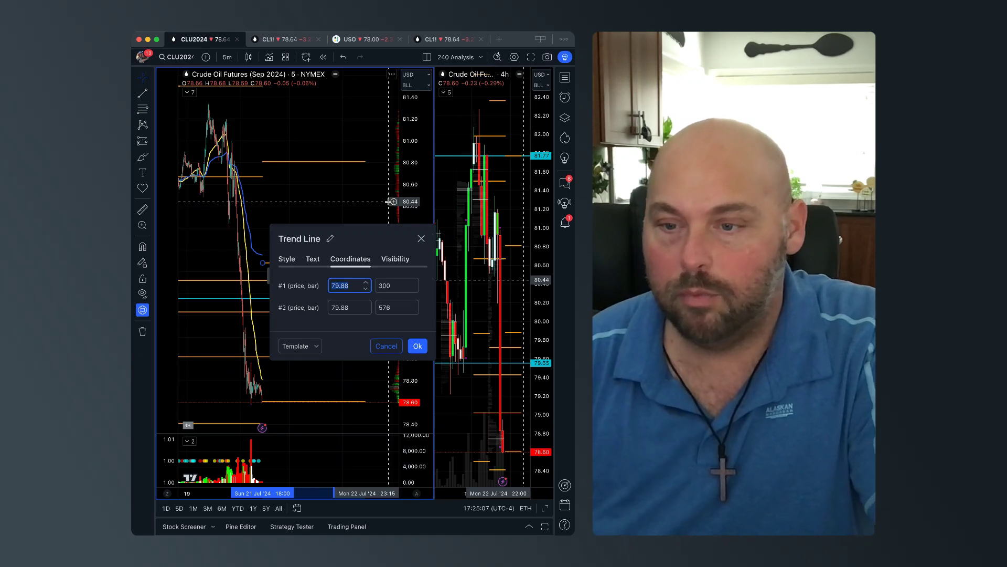
type("74.13")
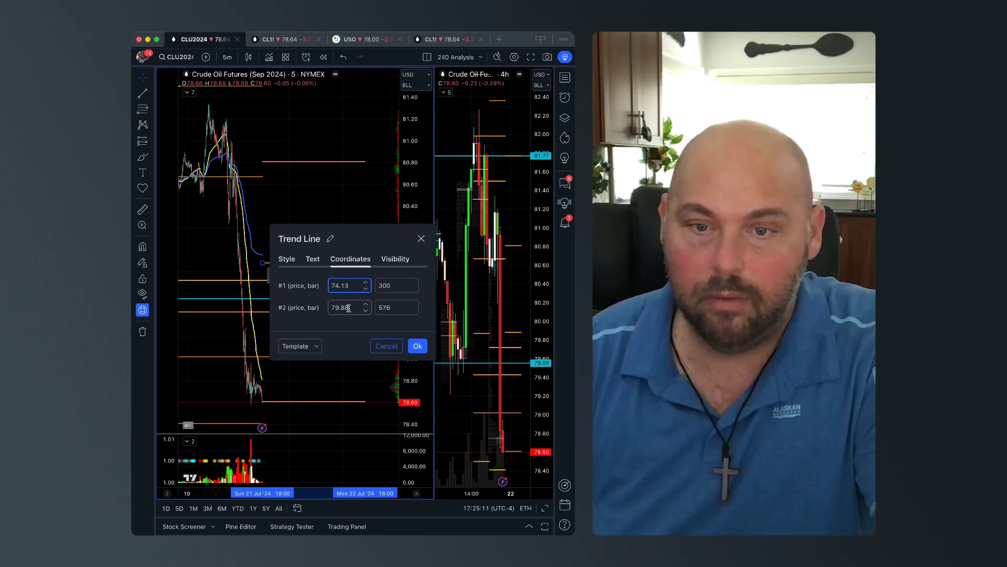
left_click(347, 308)
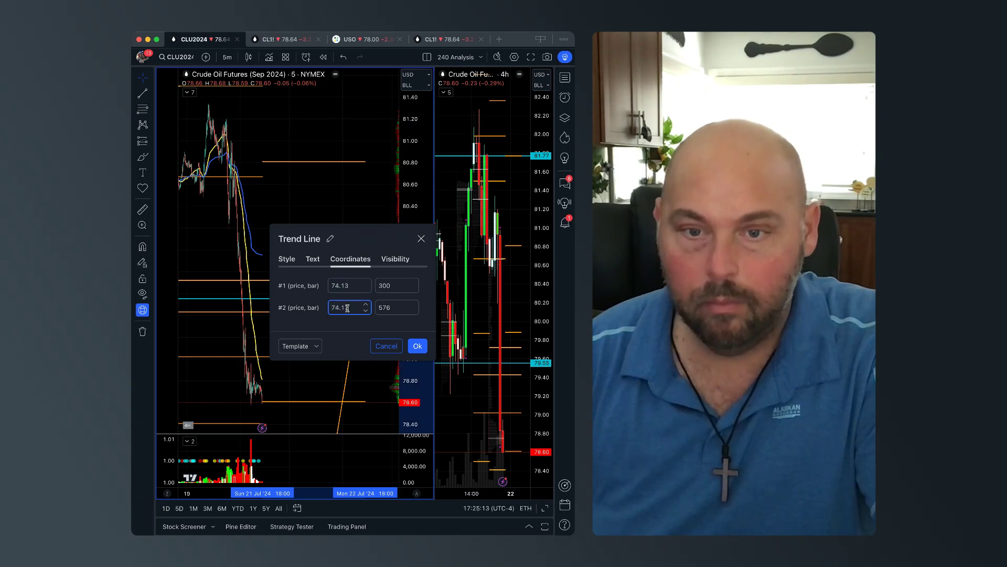
type("74.13")
left_click(418, 346)
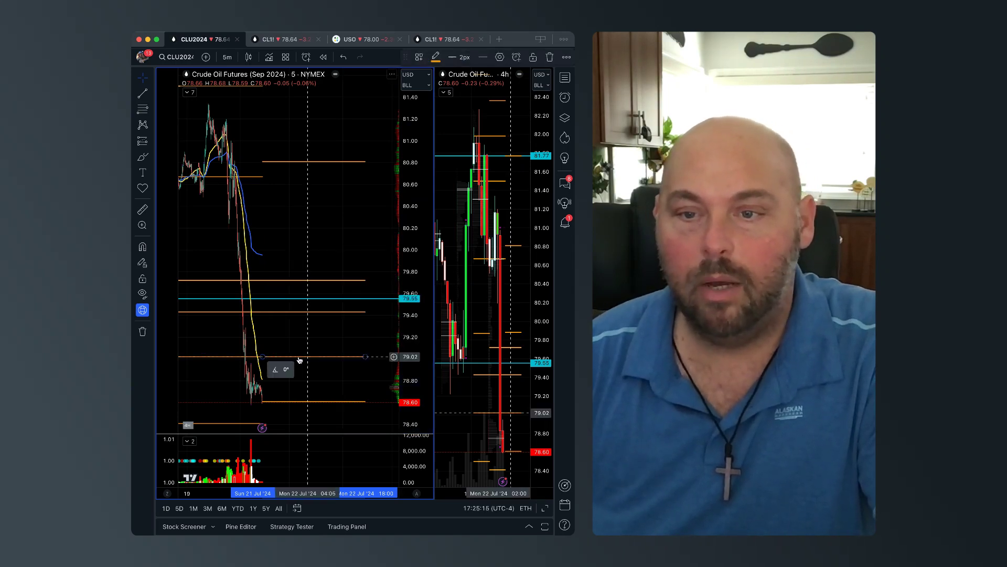
Reset the 5-minute chart's view and maximize the 4-hour chart, enlarged on the candles from 17 to 19 July.
right_click(350, 214)
left_click(369, 224)
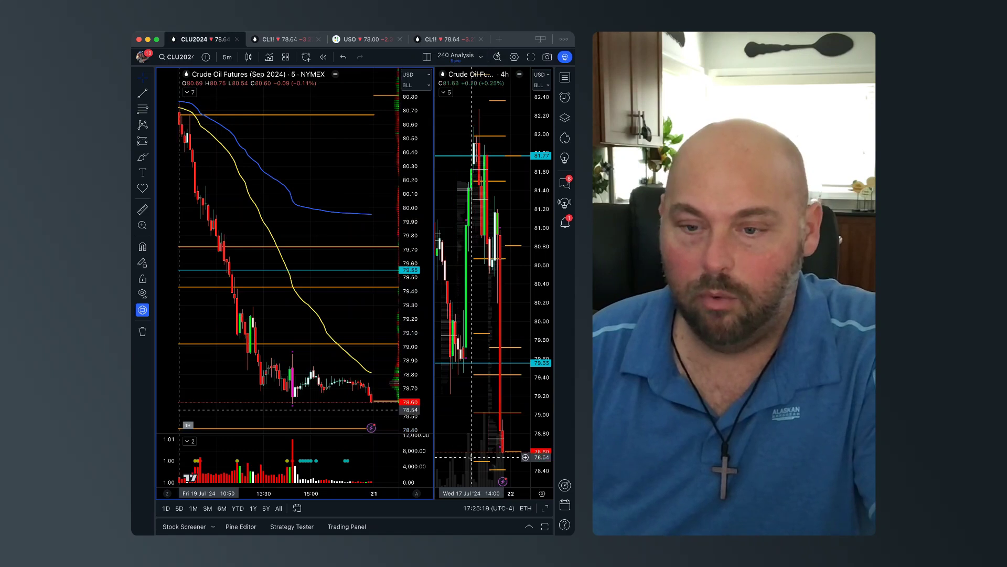
left_click(492, 472)
key("alt+Return")
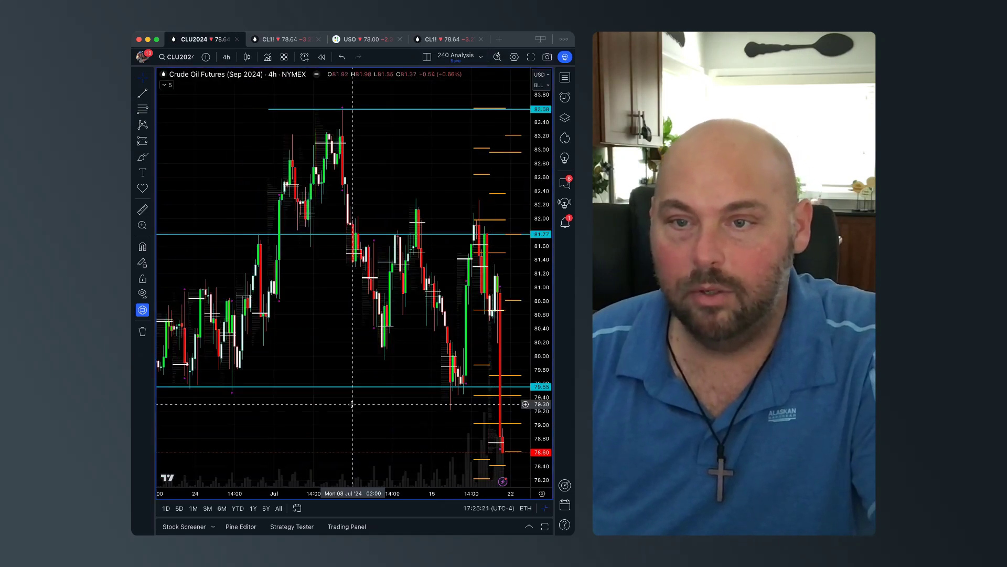
scroll(351, 404, "up", 10)
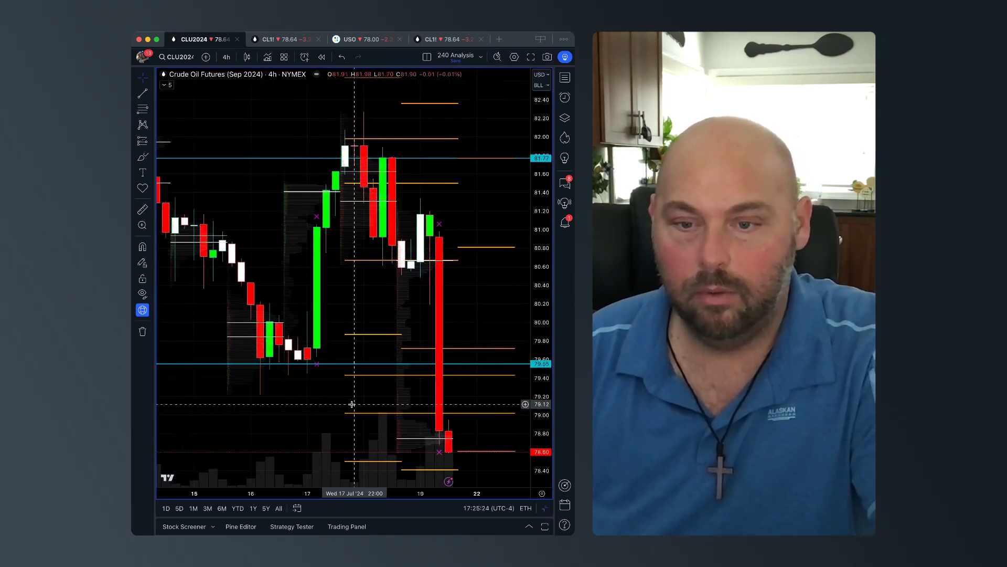
scroll(352, 404, "right", 3)
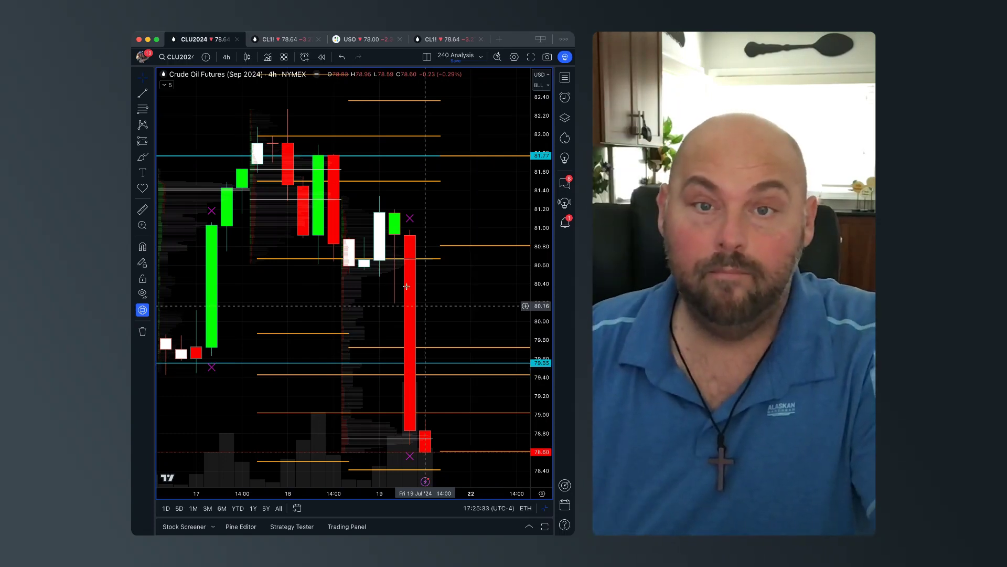
Examine how the 4-hour candles of 18 and 19 July behaved around the orange levels, including 79.72, 79.43 and 79.02.
left_click(290, 137)
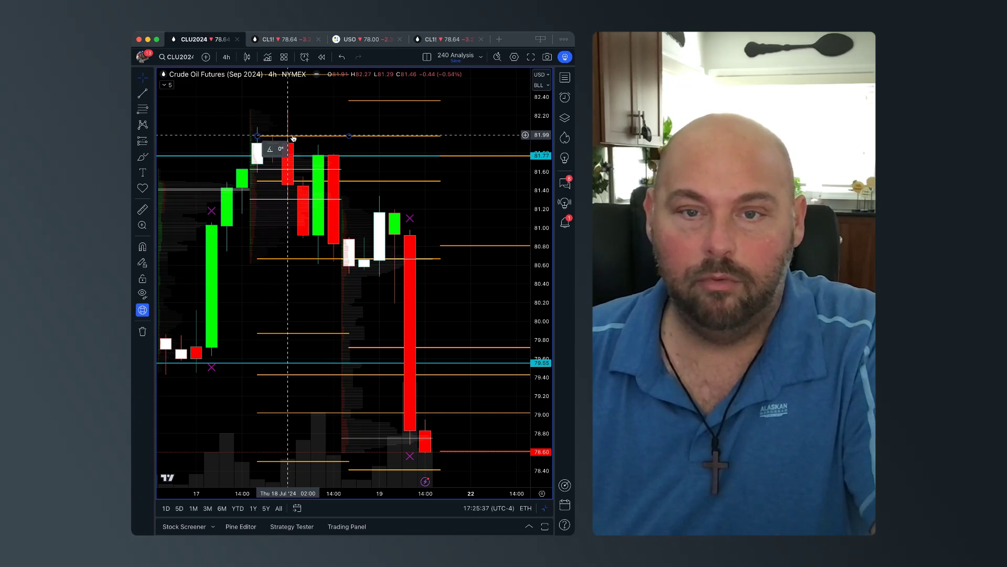
left_click(274, 182)
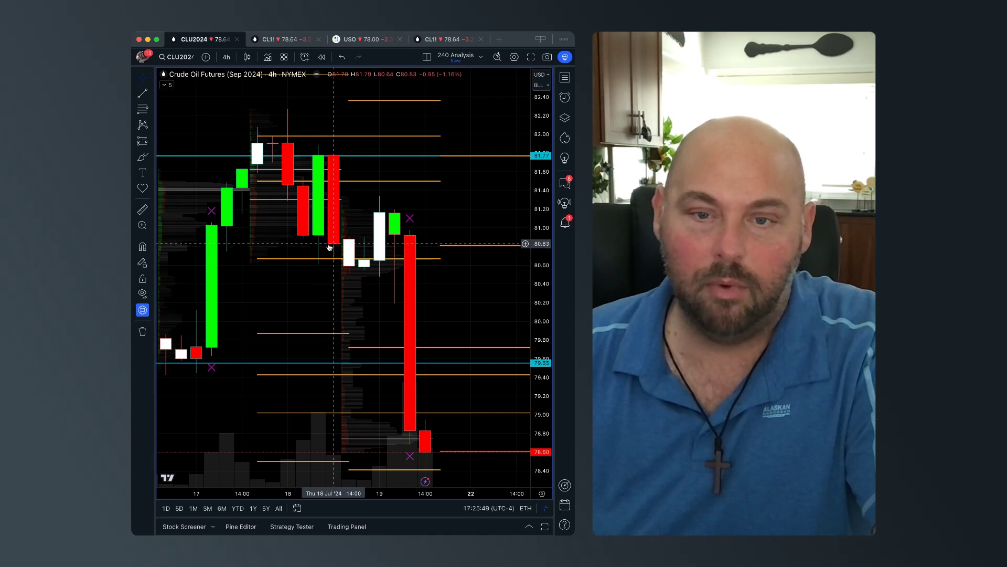
left_click_drag(320, 259, 336, 264)
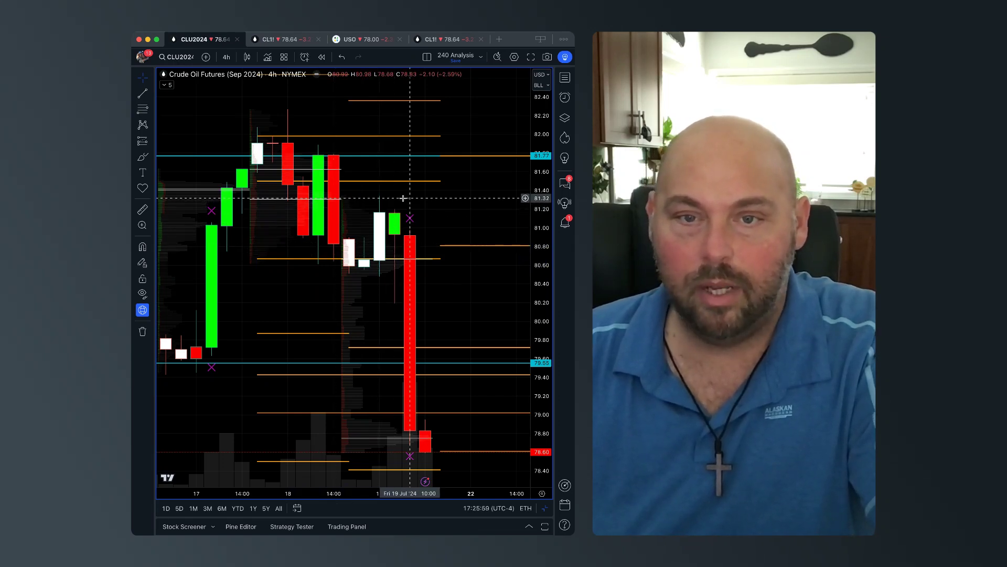
left_click(257, 180)
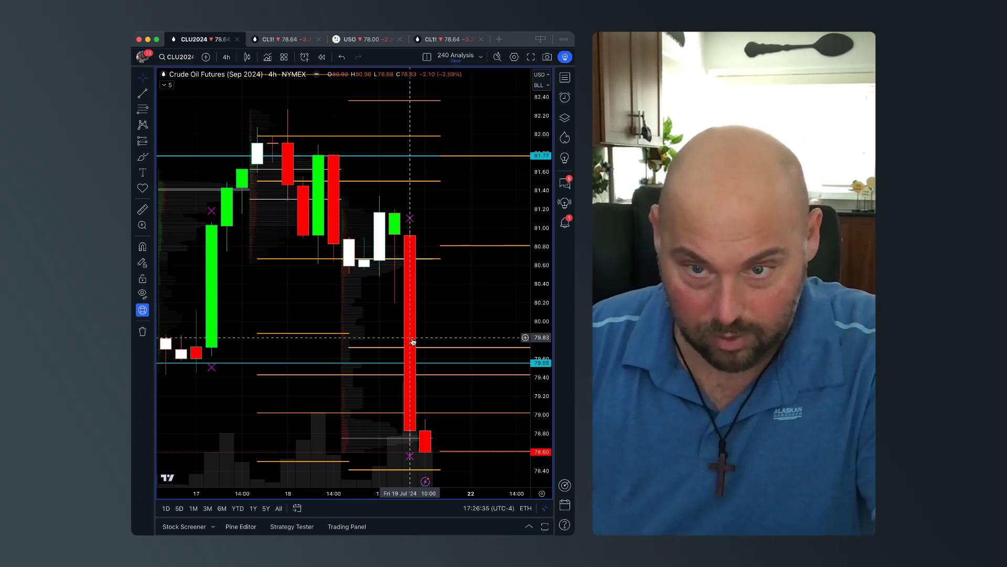
left_click_drag(412, 347, 412, 351)
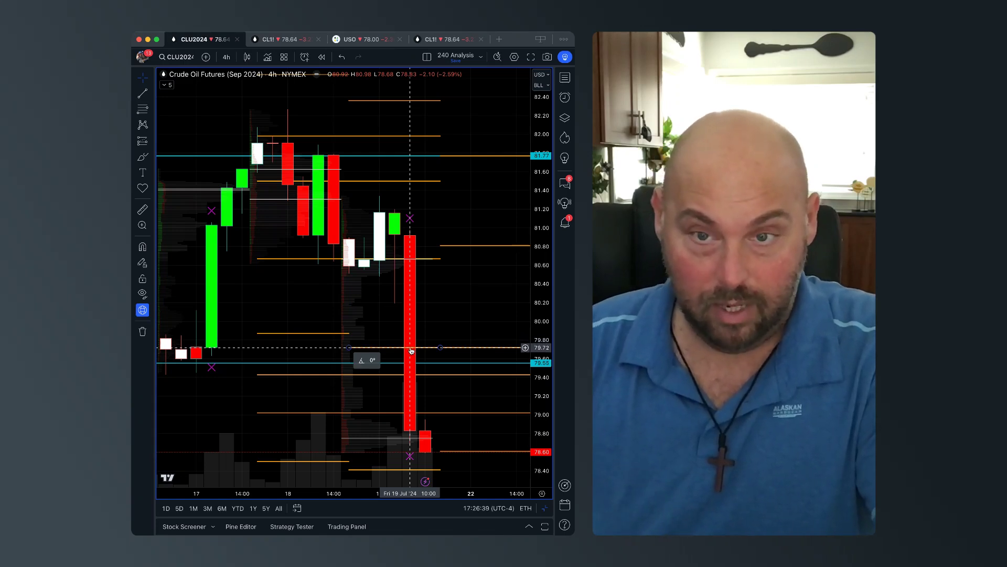
left_click_drag(411, 351, 399, 377)
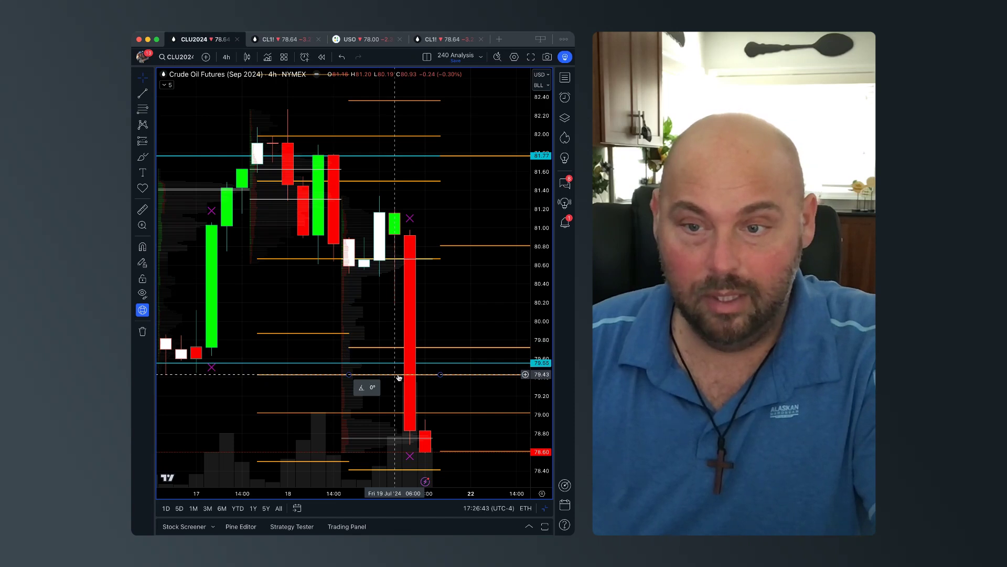
left_click_drag(399, 377, 399, 377)
left_click(398, 376)
left_click(397, 415)
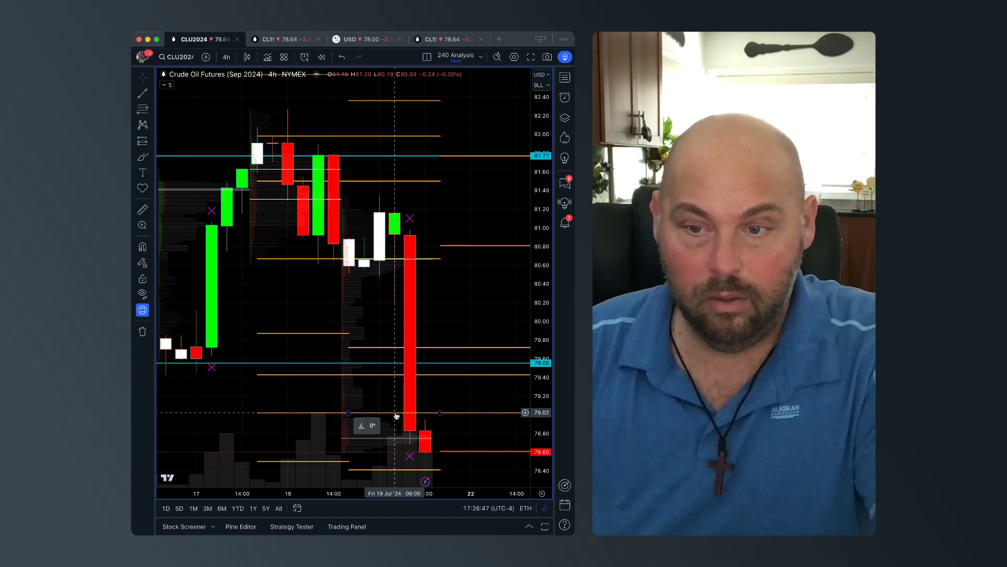
left_click_drag(397, 416, 394, 471)
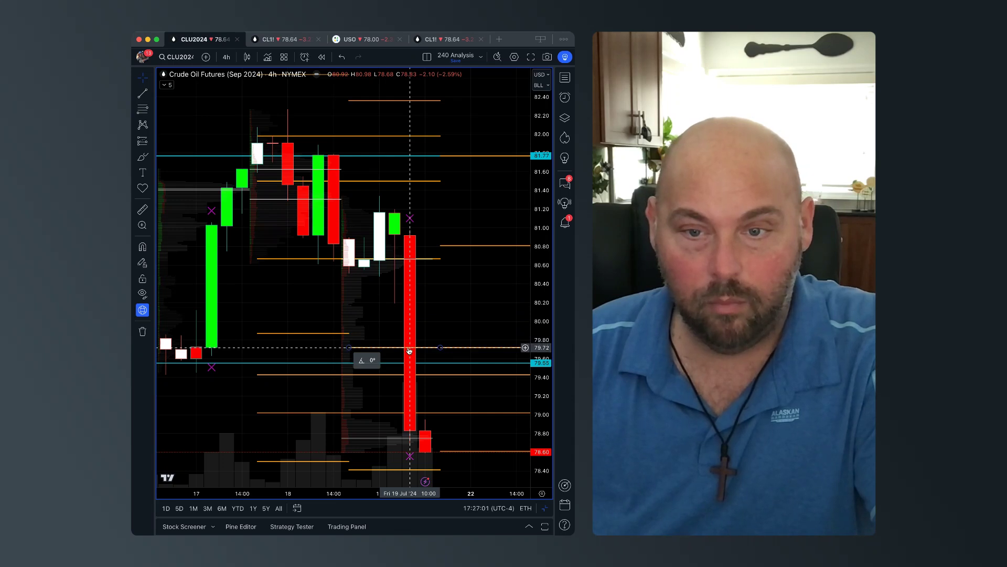
left_click_drag(432, 352, 407, 417)
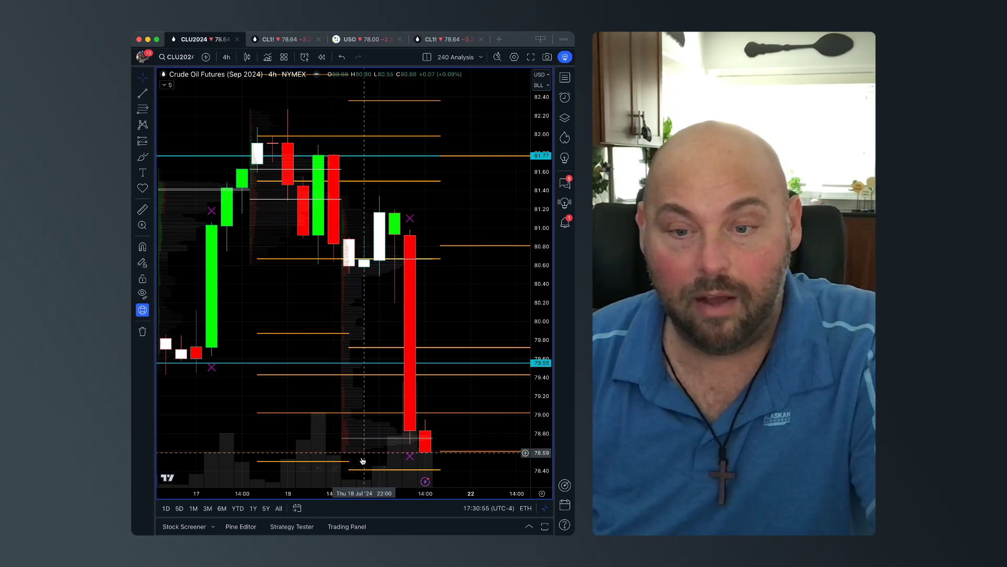
Reset the 4-hour chart, return to the two-chart layout and maximize the 5-minute chart on the morning of 19 July.
left_click(386, 469)
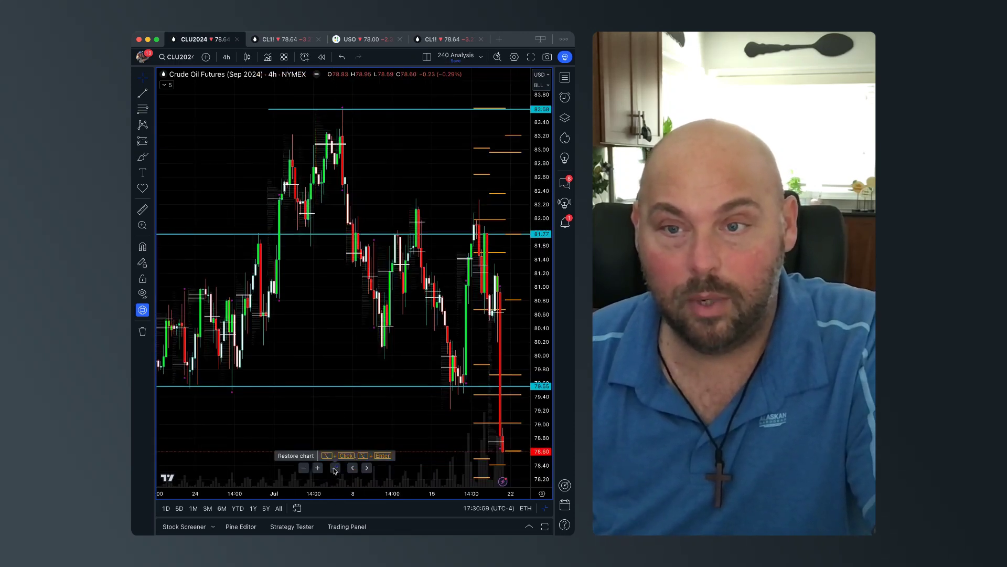
left_click(334, 467)
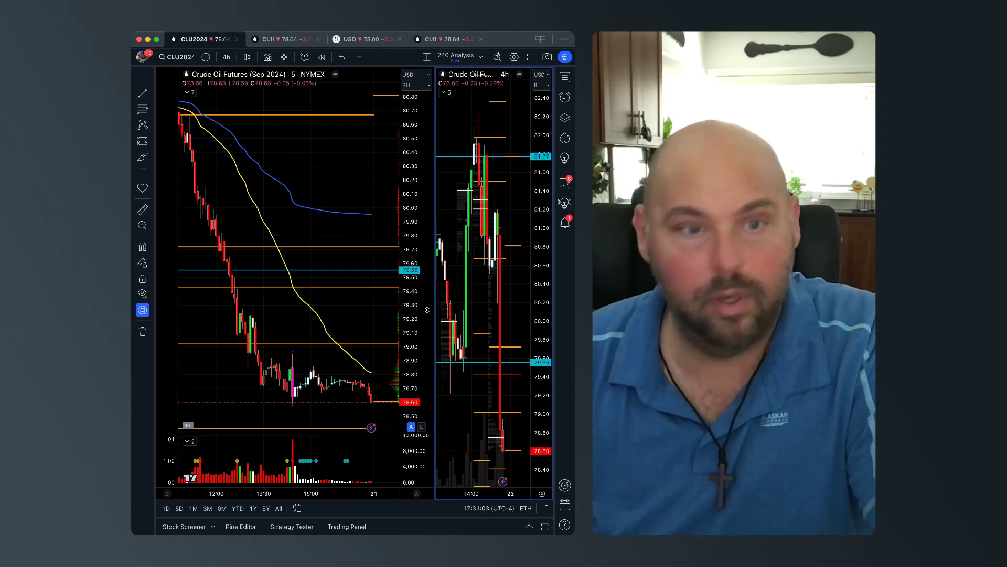
scroll(276, 349, "left", 5)
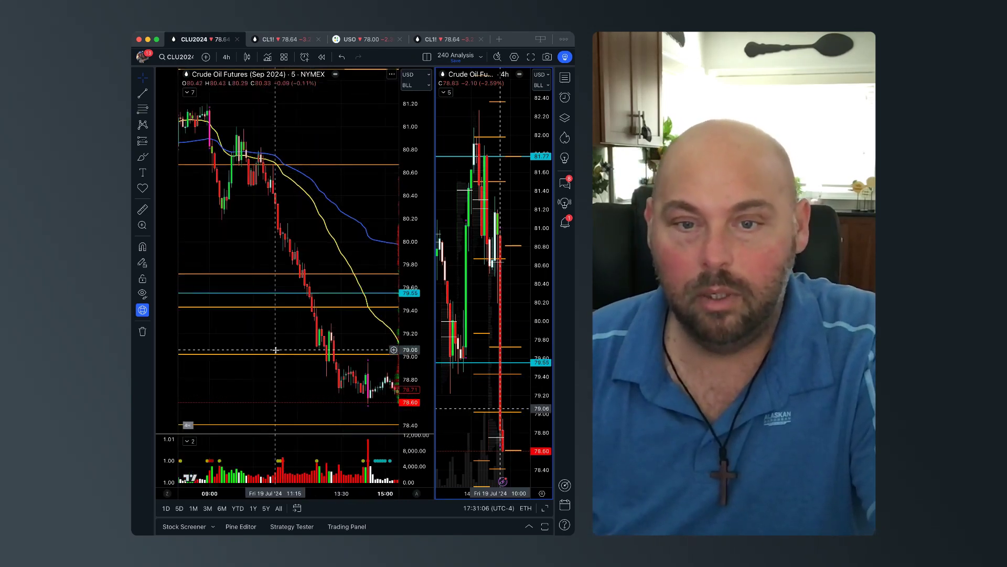
left_click(275, 349)
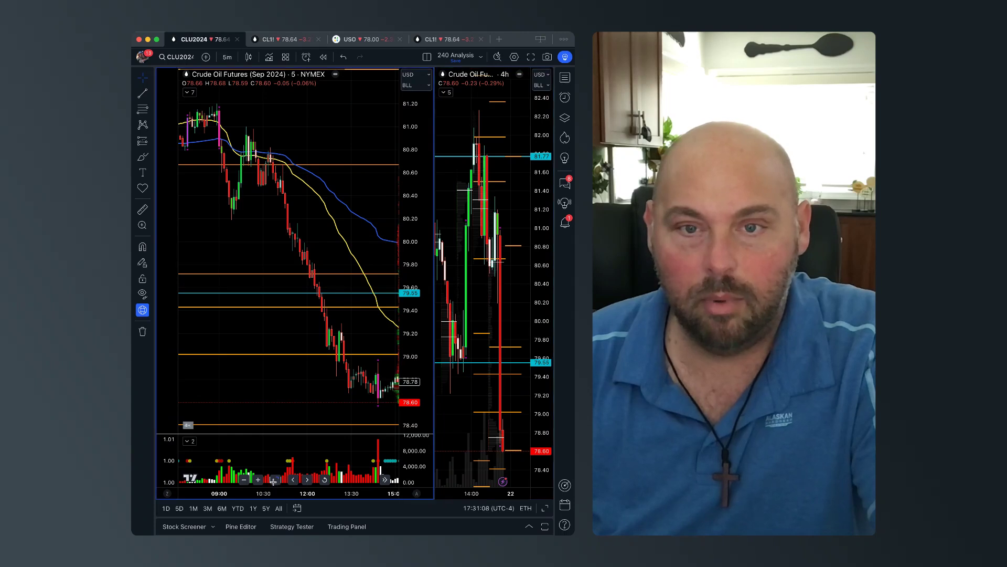
key("alt+Return")
scroll(371, 369, "left", 5)
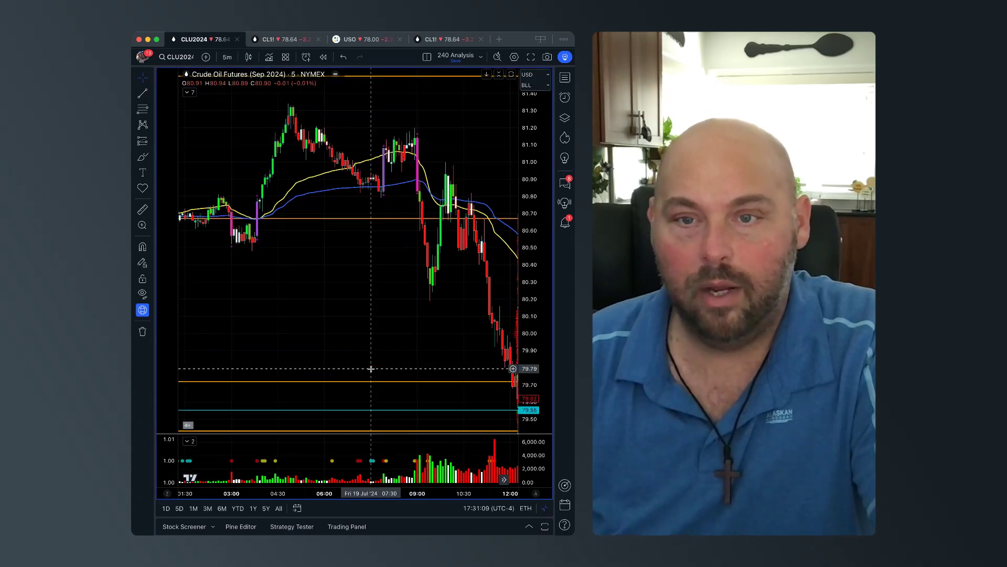
scroll(371, 369, "right", 3)
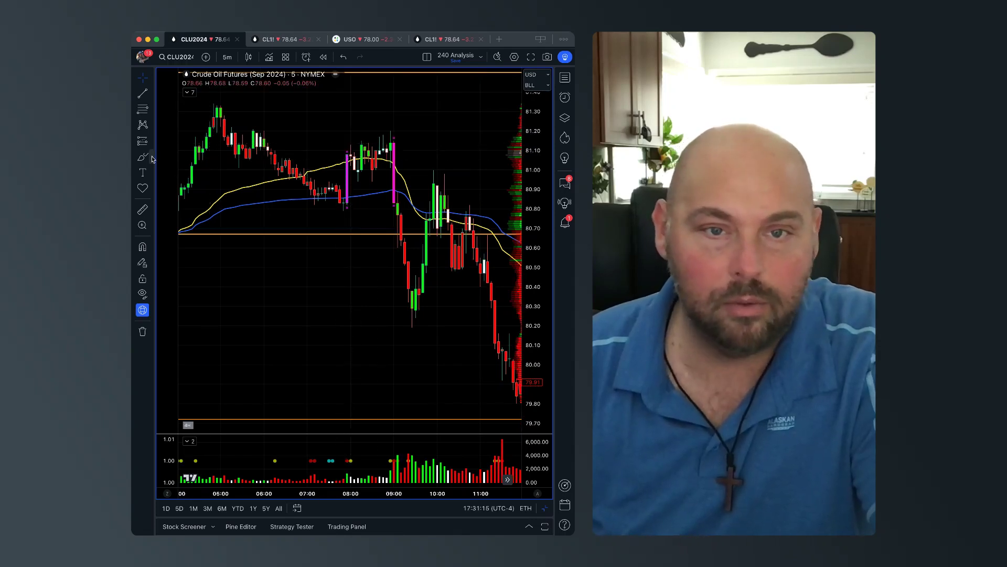
Draw a rectangle over the 19 July highs on the 5-minute chart, from about 05:10 to 09:25 between about 81.22 and 81.13.
left_click(152, 159)
left_click(169, 305)
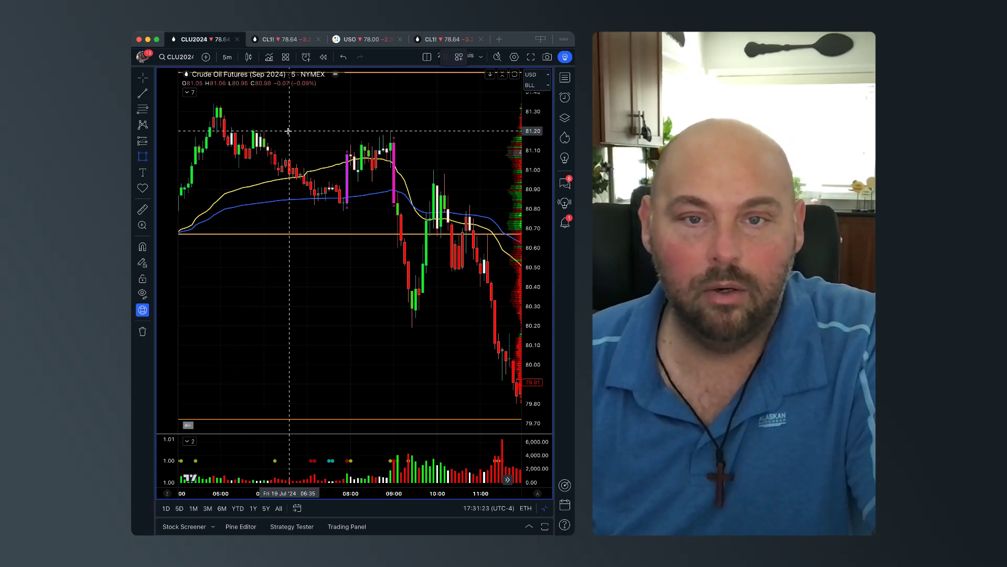
left_click_drag(227, 127, 412, 144)
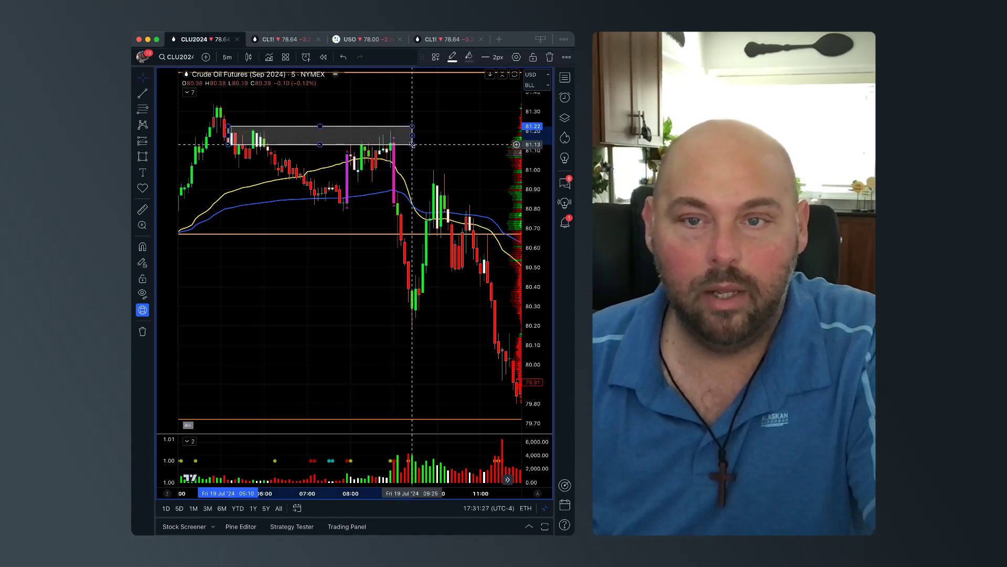
left_click(362, 306)
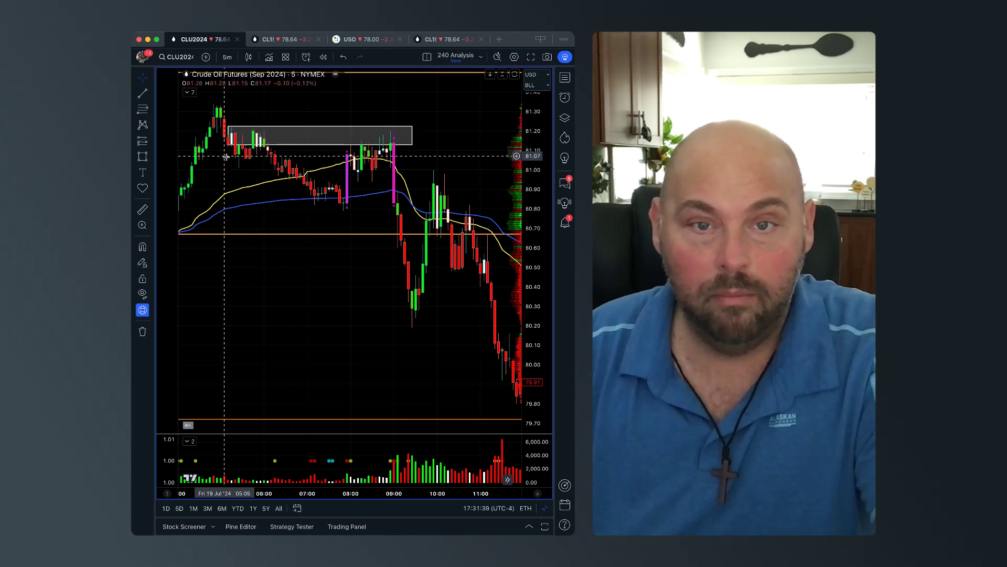
left_click(237, 131)
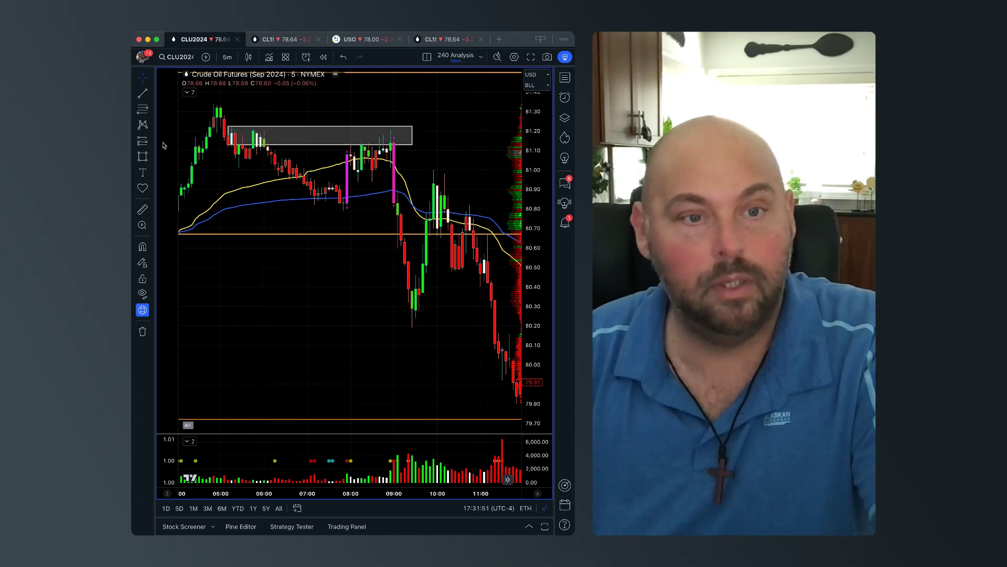
left_click(337, 145)
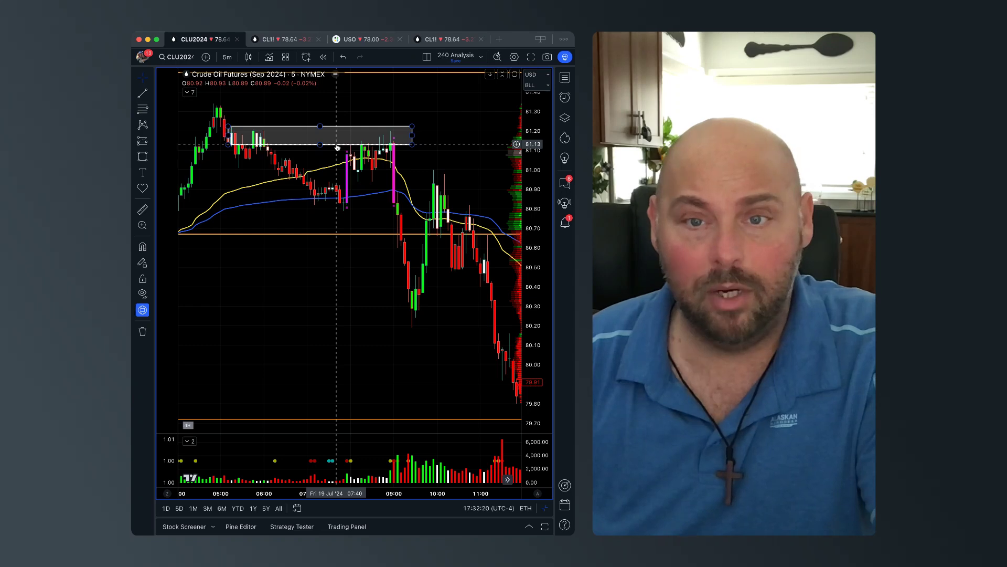
left_click(355, 149)
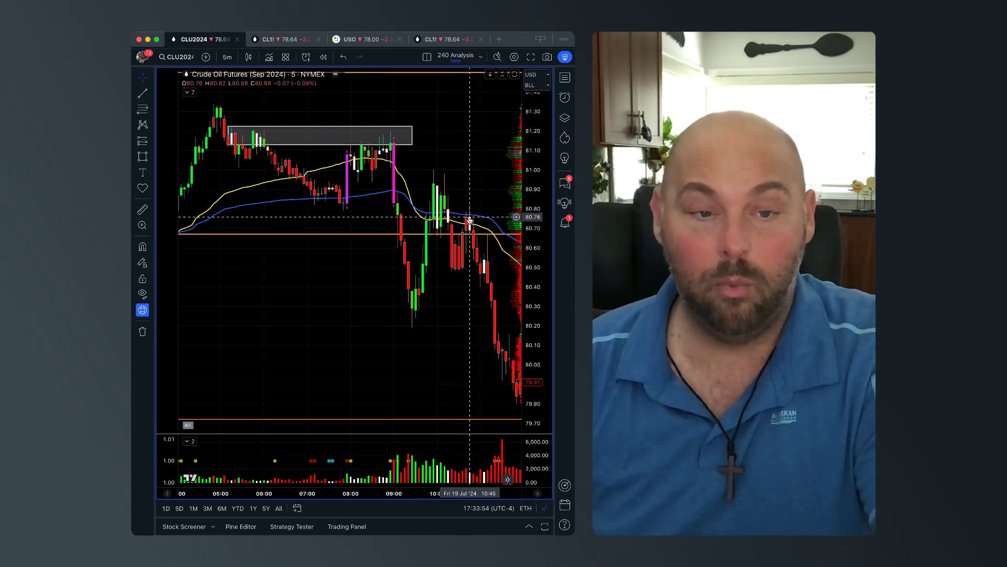
Examine how the 5-minute candles of 19 July moved from the rectangle down through the moving averages and the orange levels.
scroll(470, 221, "up", 5)
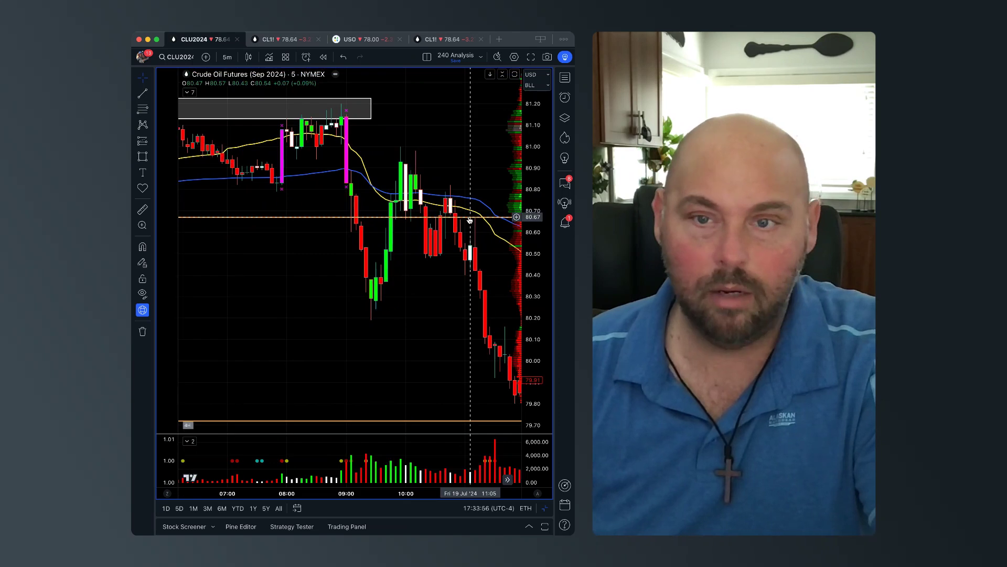
left_click_drag(470, 221, 460, 219)
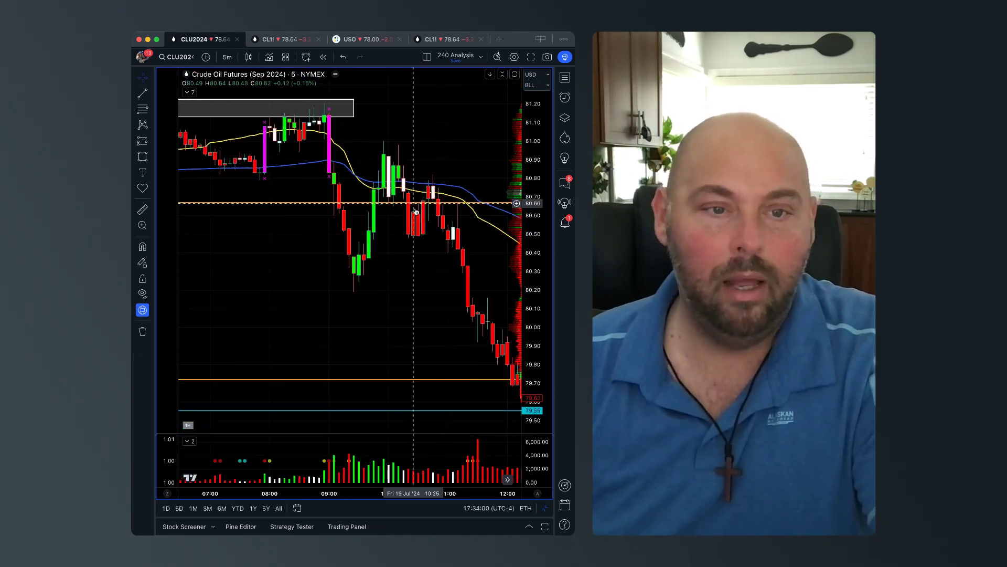
left_click_drag(421, 210, 394, 155)
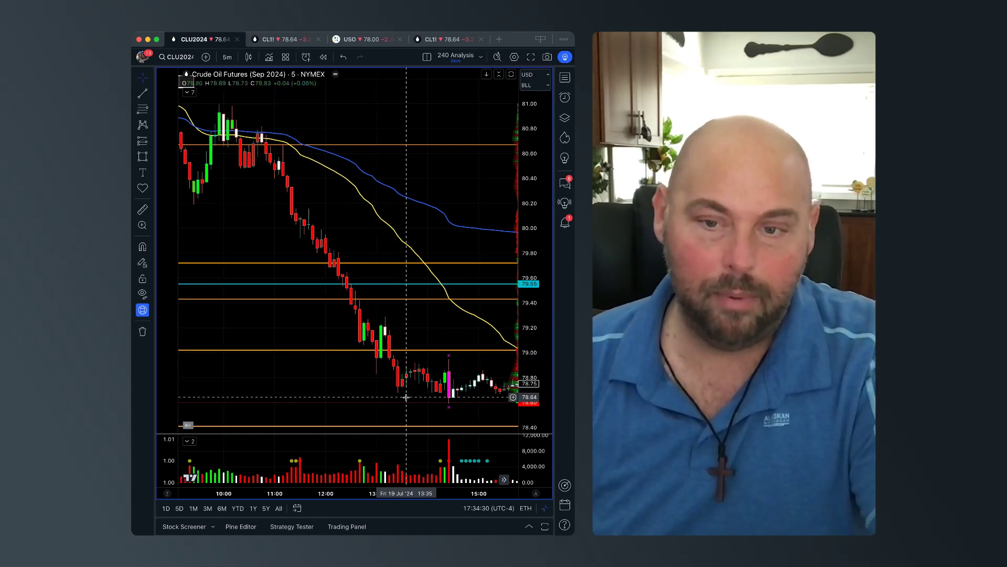
scroll(399, 383, "right", 5)
scroll(406, 397, "left", 10)
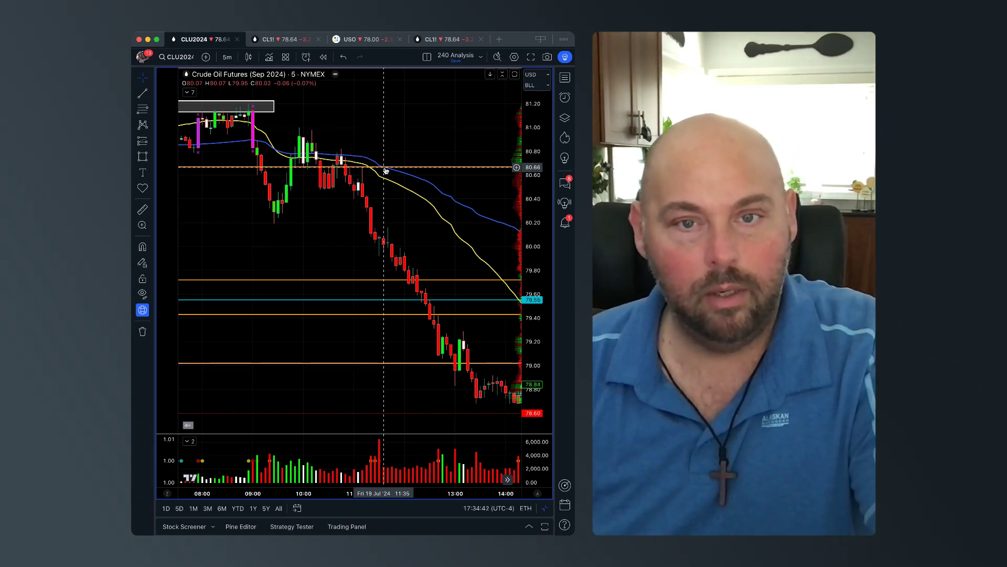
scroll(290, 210, "down", 5)
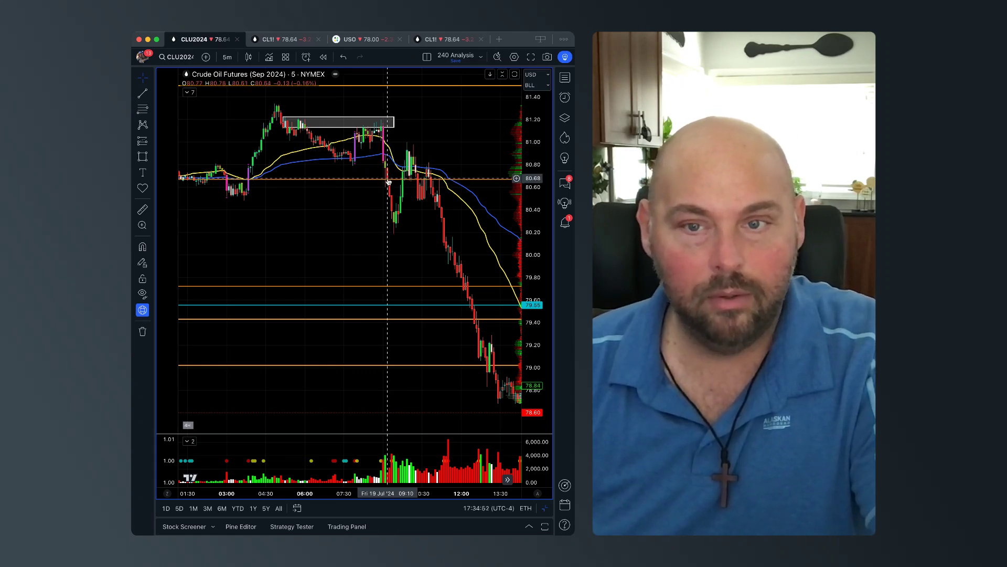
scroll(393, 229, "down", 5)
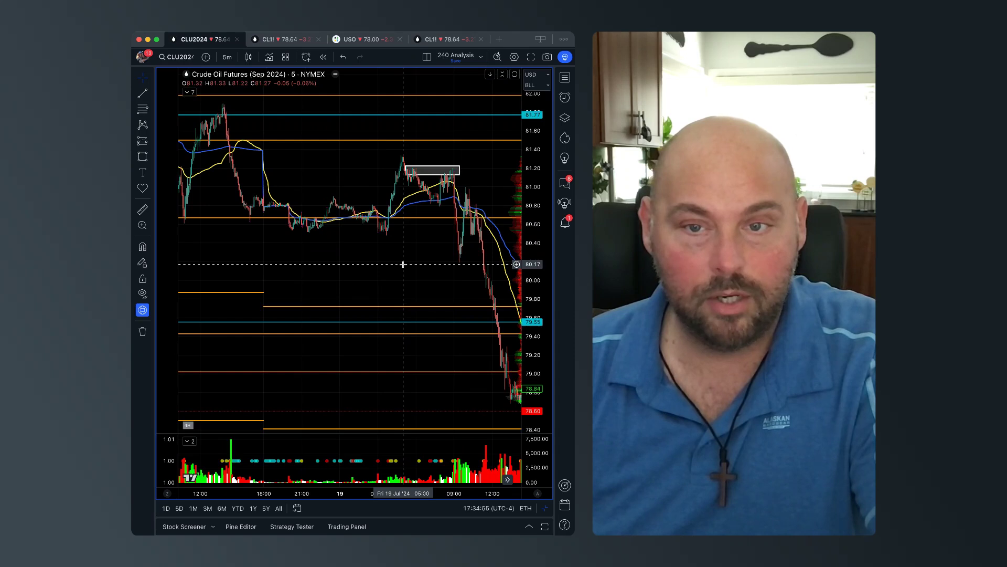
scroll(403, 264, "up", 3)
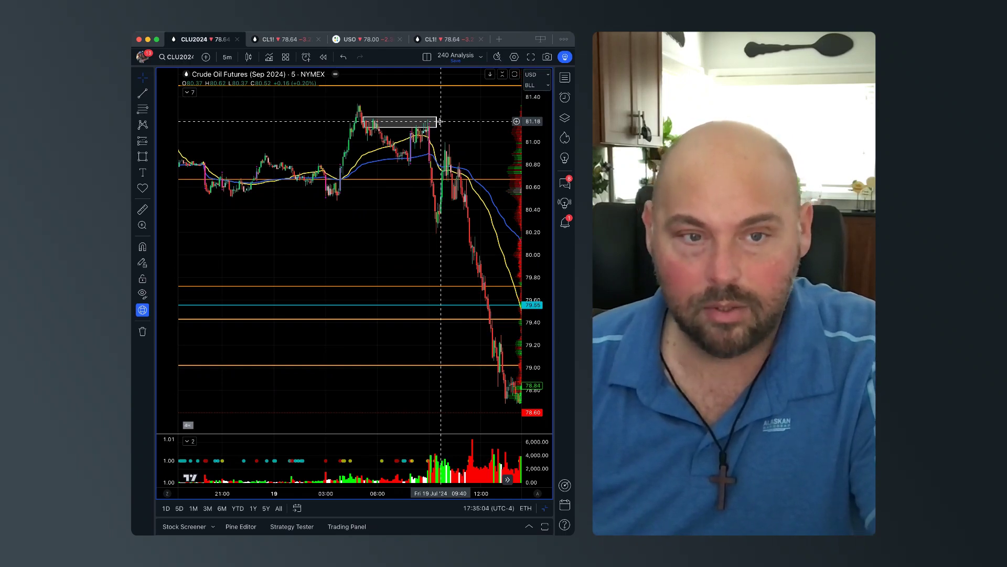
scroll(404, 231, "up", 3)
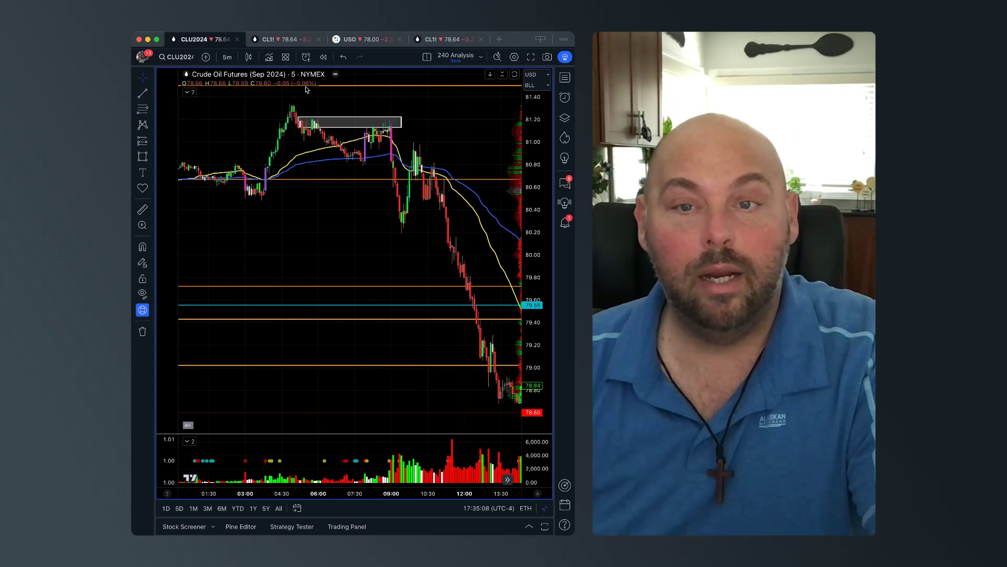
scroll(394, 168, "up", 3)
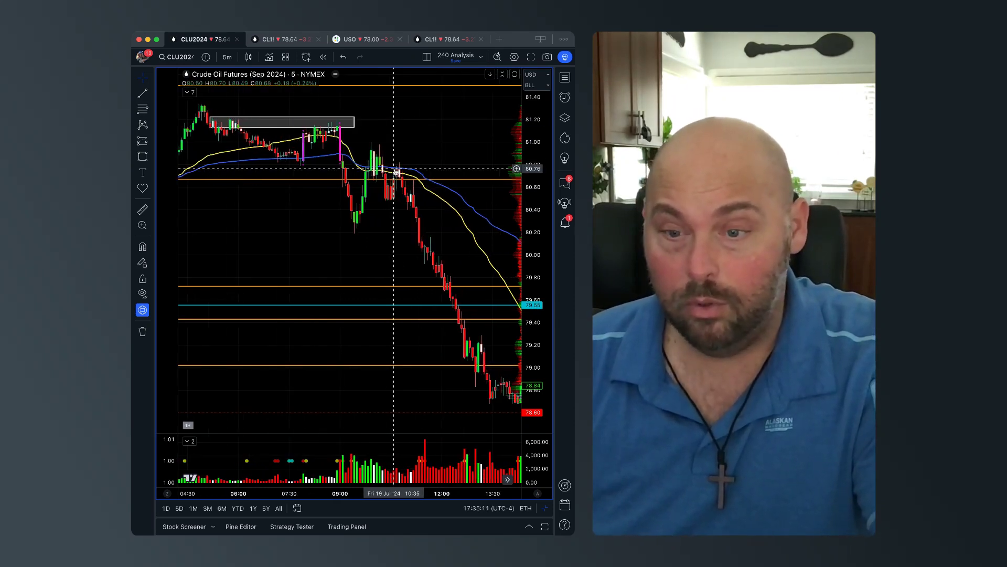
scroll(395, 172, "up", 2)
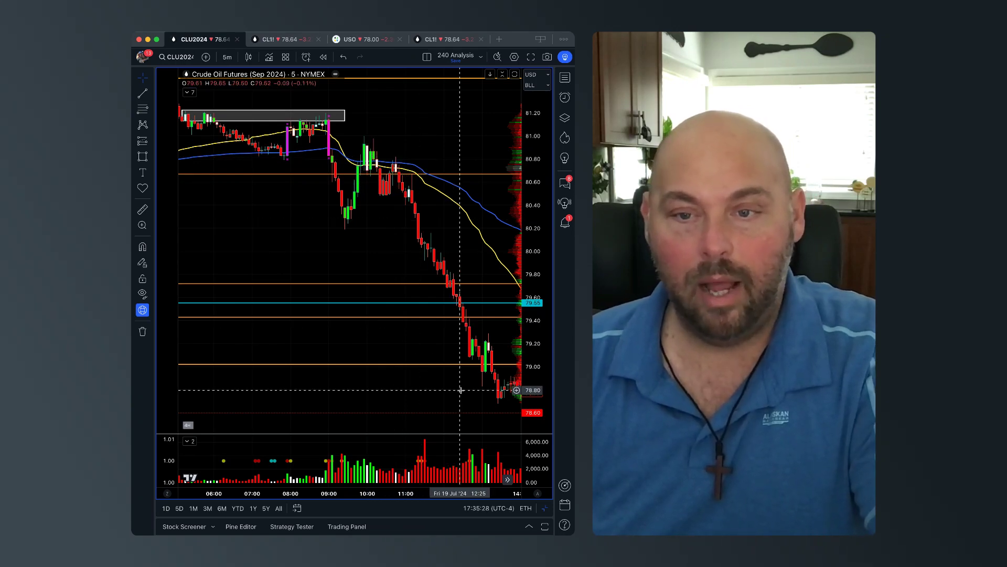
Measure the price move from the 80.67 line at 10:15 down to the 79.72 line, and clear the measurement.
left_click(143, 209)
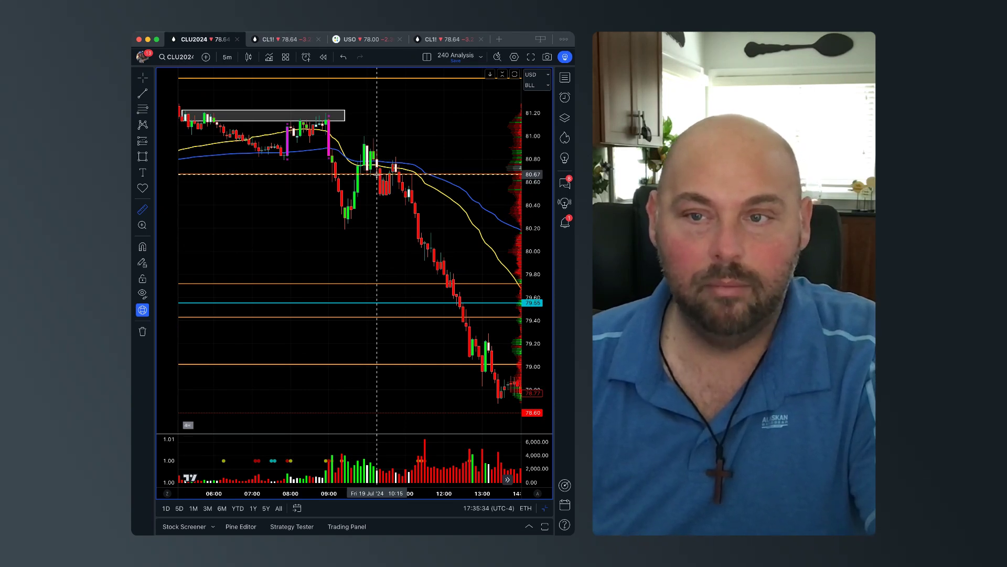
left_click(377, 174)
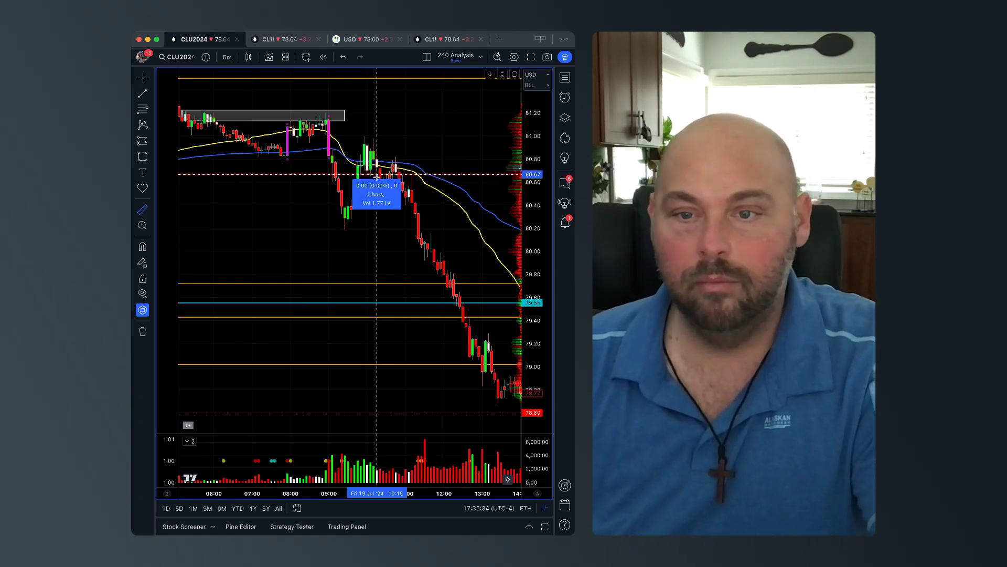
left_click(459, 283)
left_click(234, 232)
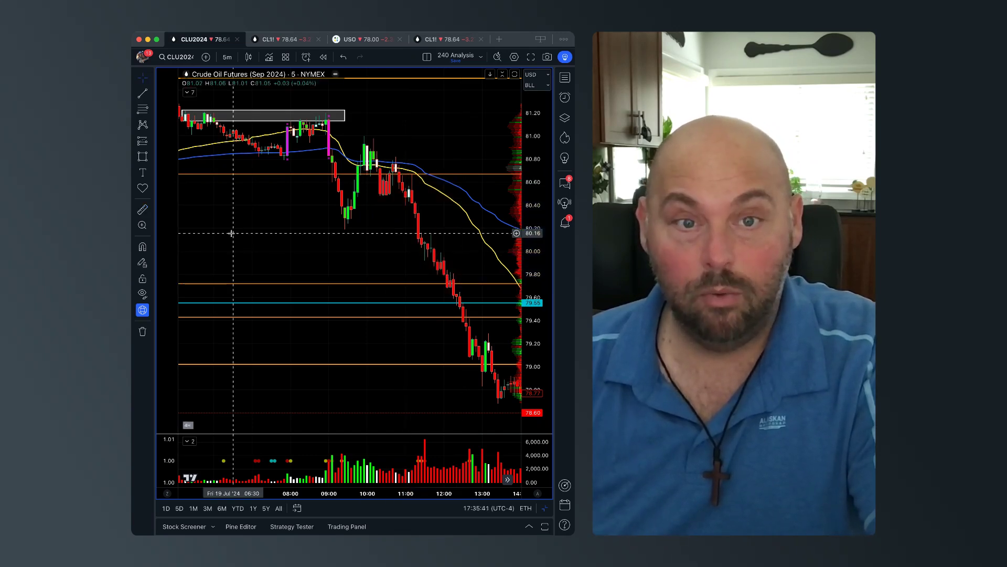
Place a down-arrow icon above the 10:00 swing high on 19 July, at about 81.07.
left_click(153, 191)
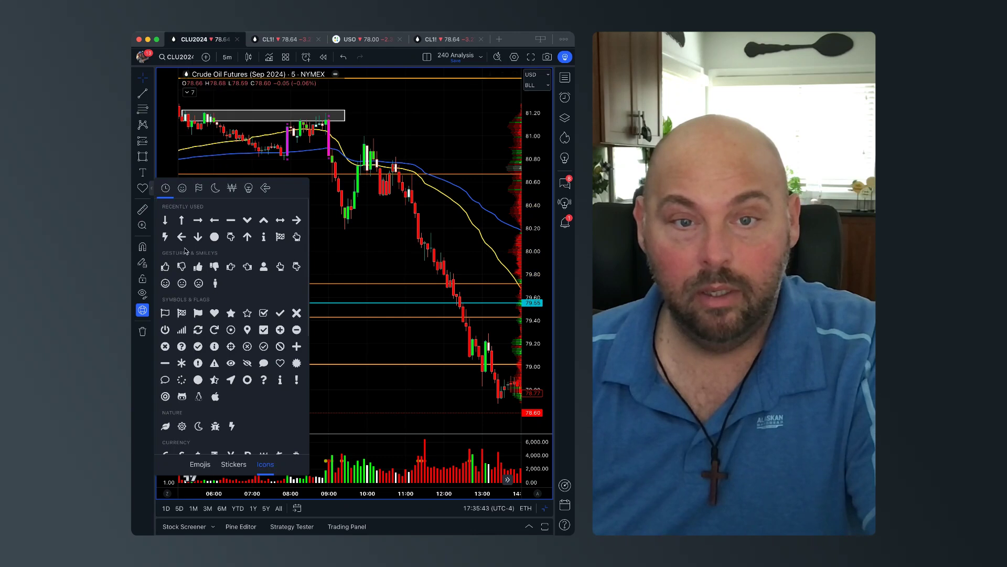
left_click(164, 224)
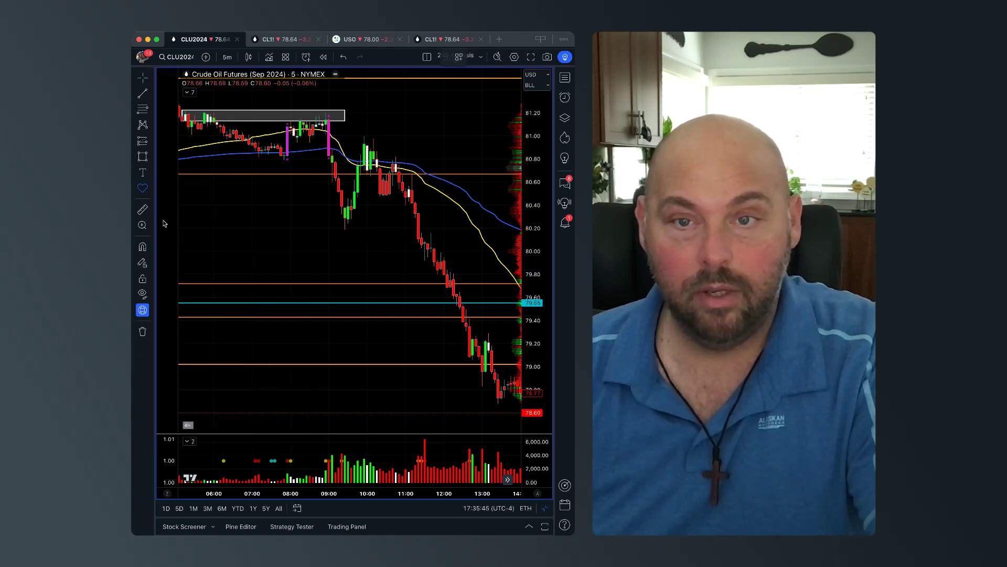
left_click(364, 128)
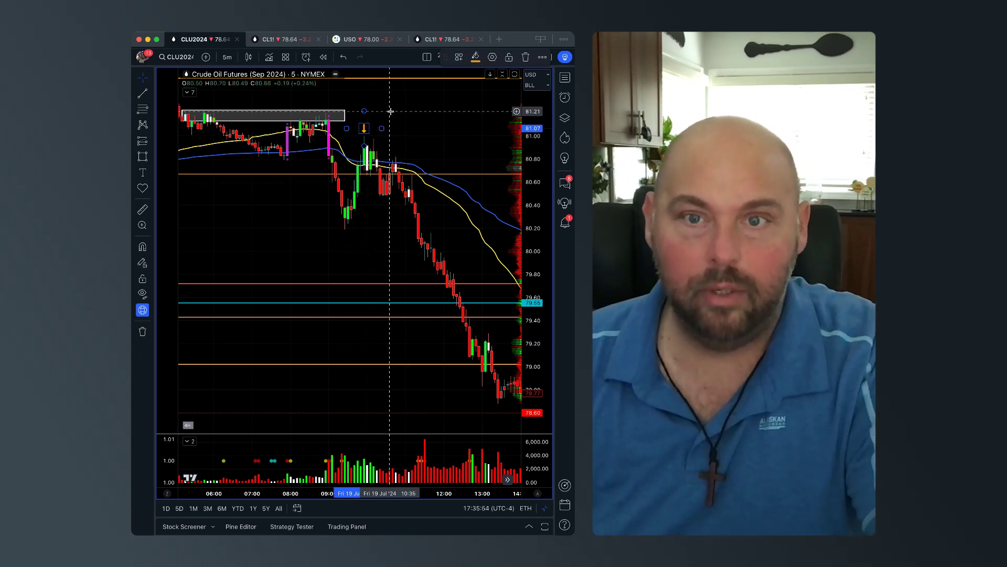
left_click(401, 134)
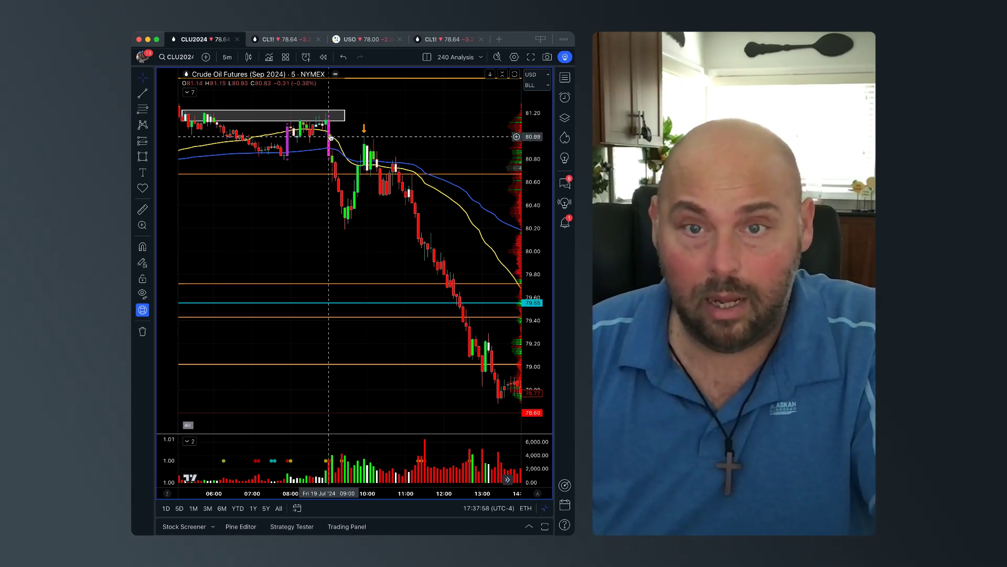
Delete the rectangle over the morning highs and the arrow icon above the 10:00 swing high.
scroll(336, 212, "down", 3)
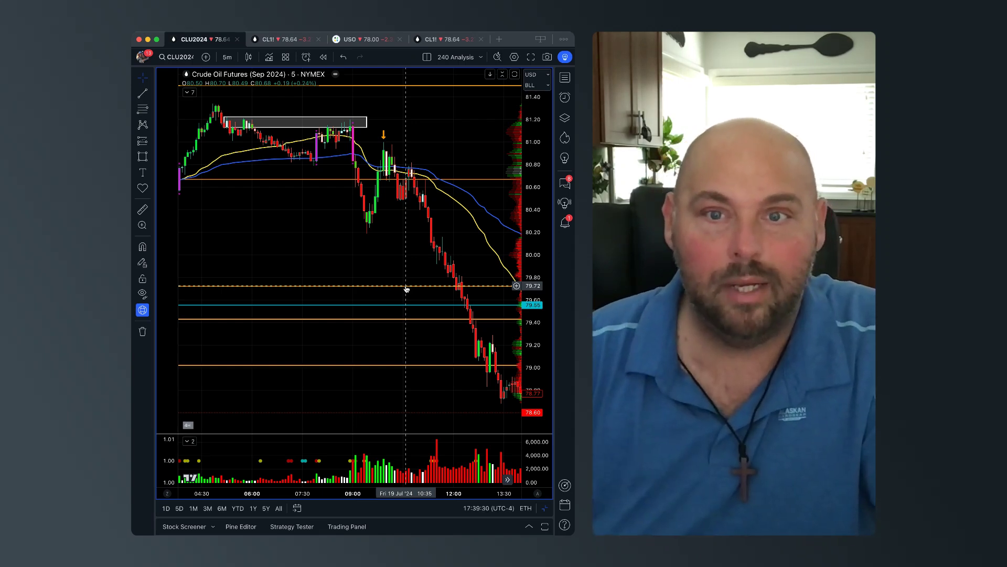
left_click(349, 120)
key("Delete")
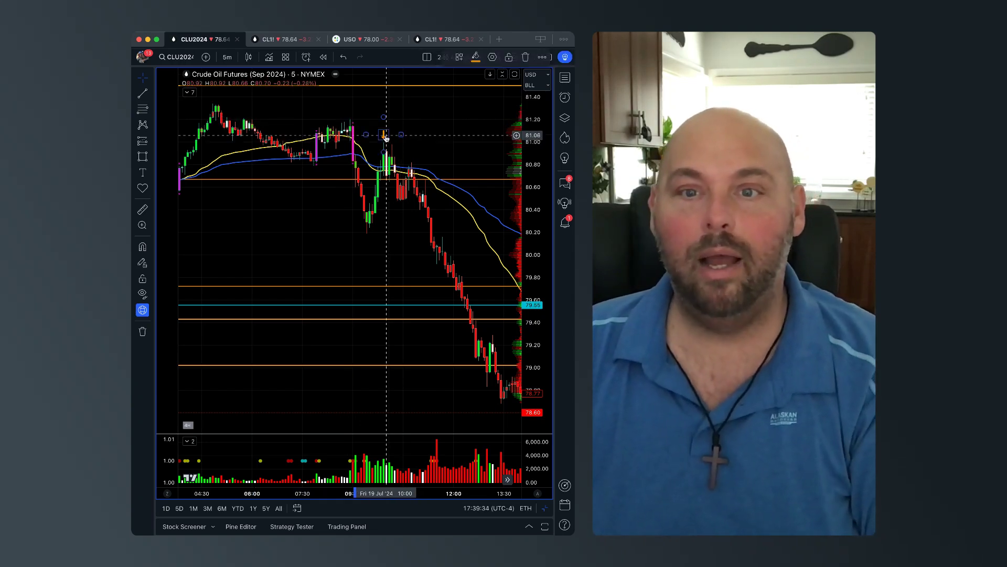
Reset the 5-minute chart's view and return to the two-chart layout with the 4-hour chart.
right_click(390, 132)
left_click(419, 137)
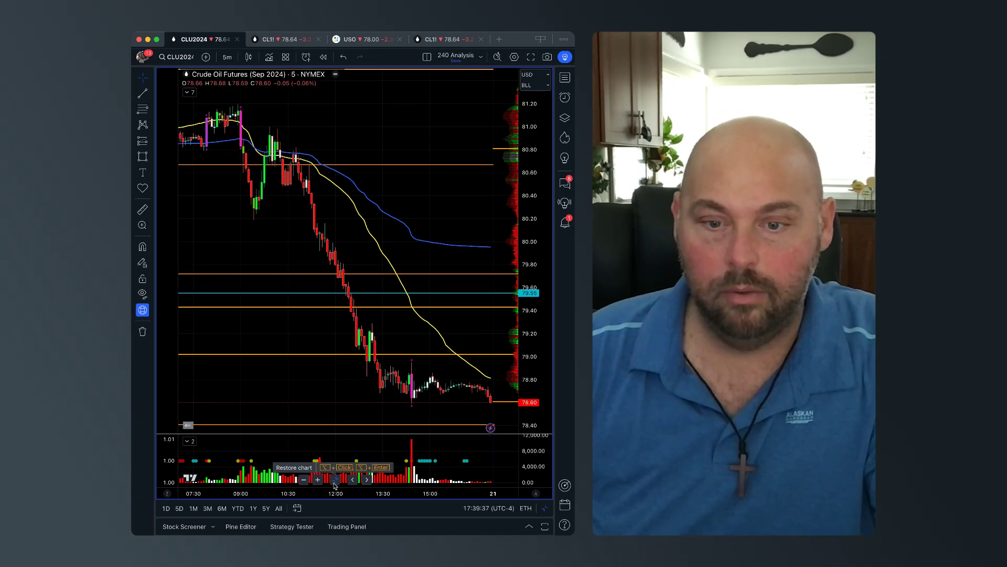
left_click(334, 483)
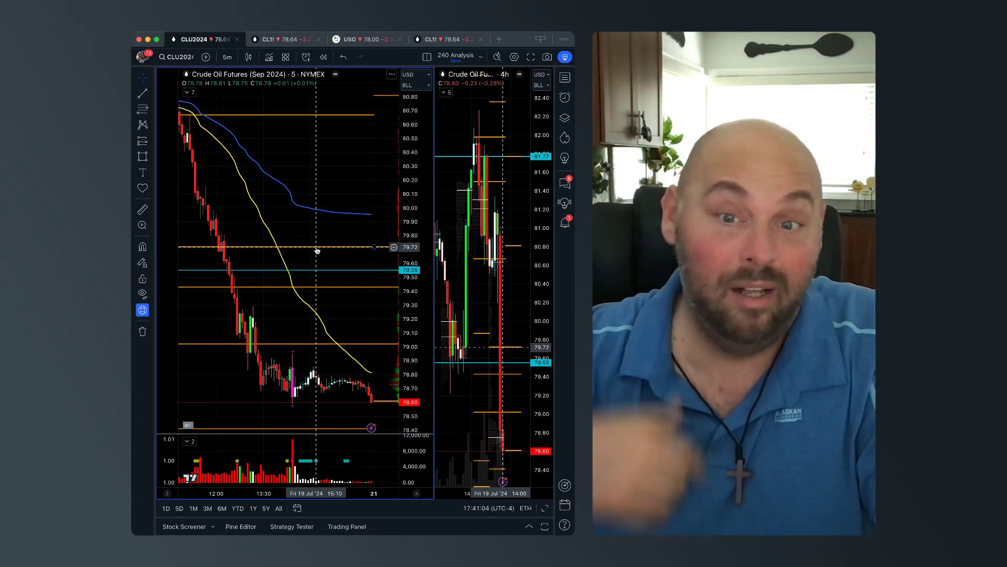
right_click(313, 191)
left_click(335, 200)
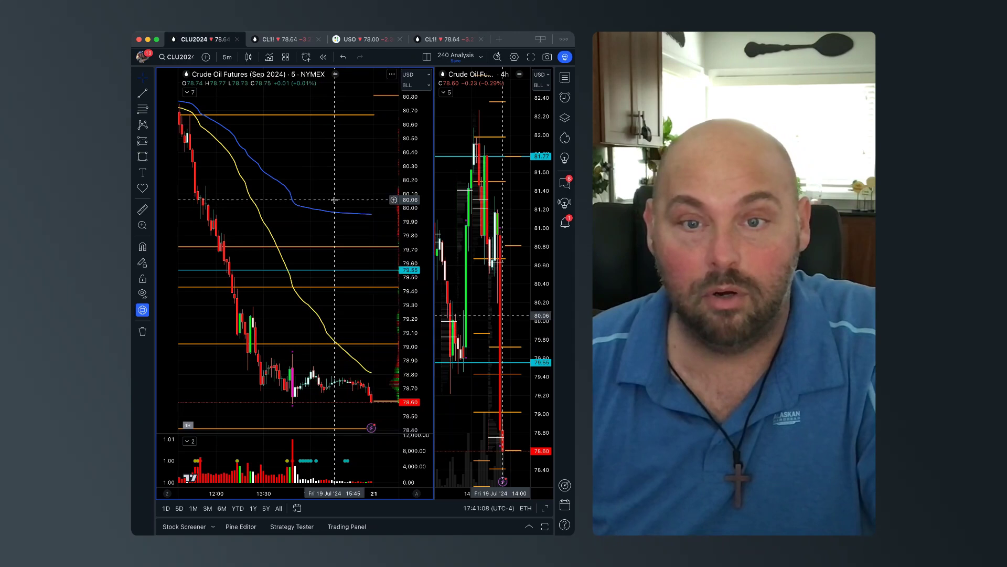